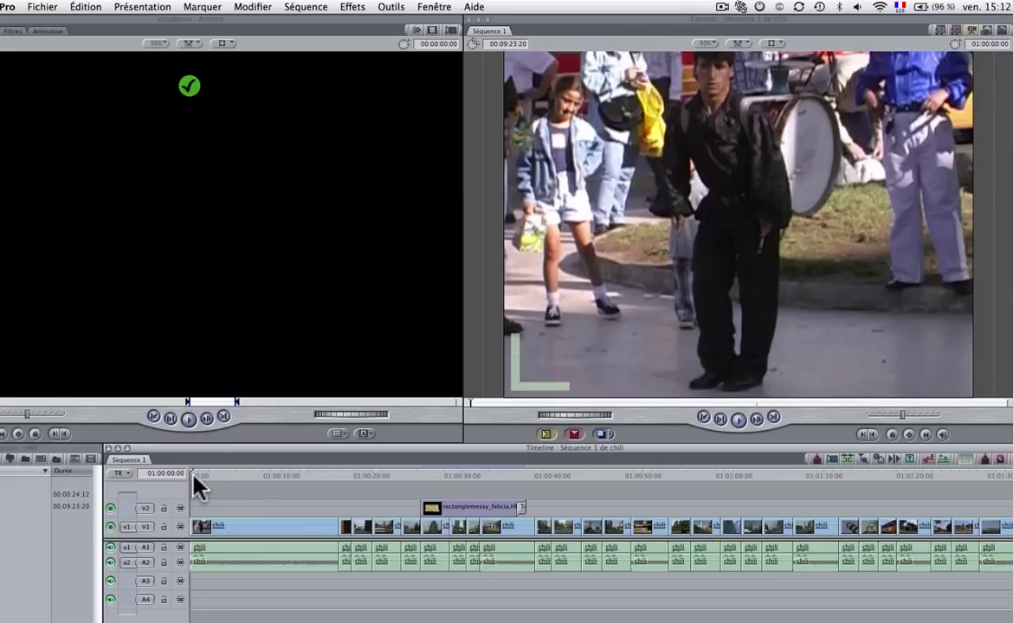
Play through Séquence 1 to find the billboard shot and the funicular clip
{"action": "mouse_move", "coordinate": [199, 482]}
{"action": "left_mouse_down"}
{"action": "mouse_move", "coordinate": [275, 481]}
{"action": "mouse_move", "coordinate": [245, 501]}
{"action": "mouse_move", "coordinate": [178, 501]}
{"action": "left_mouse_up"}
{"action": "key", "text": "space"}
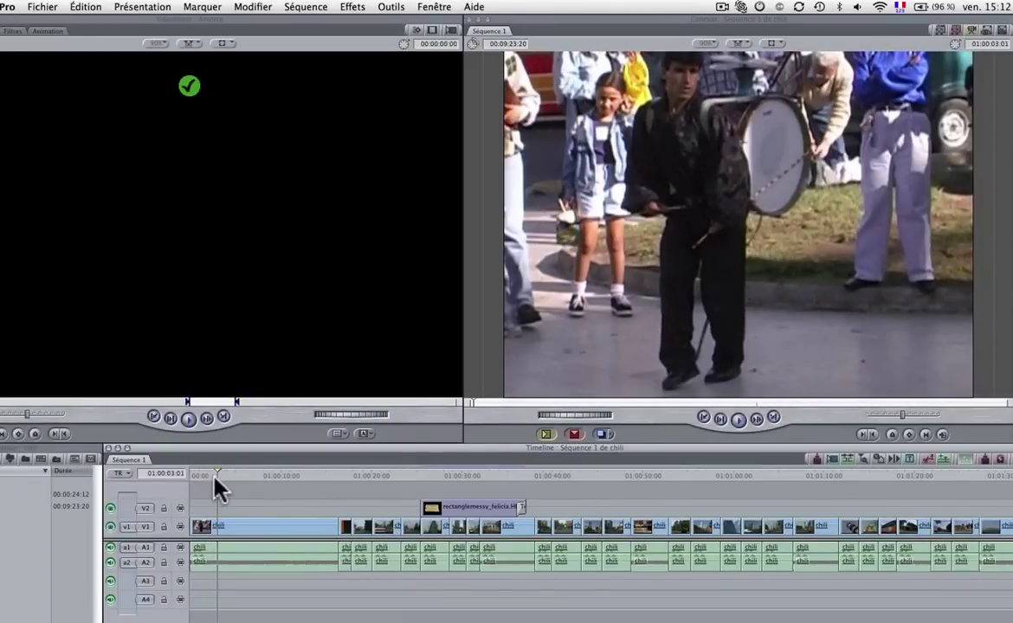
{"action": "left_click_drag", "start_coordinate": [216, 475], "coordinate": [180, 476]}
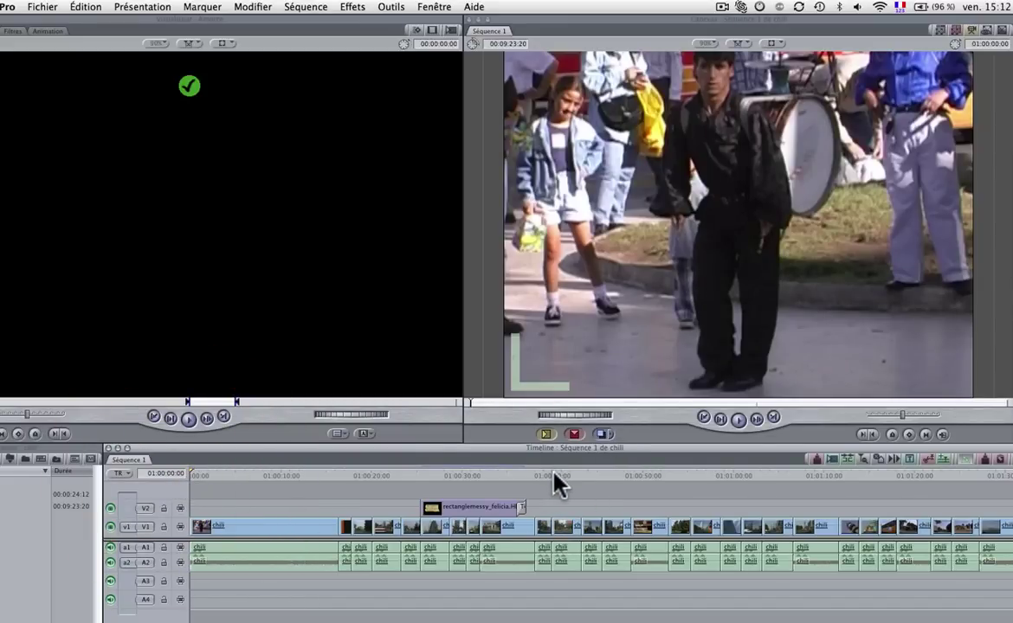
{"action": "mouse_move", "coordinate": [554, 481]}
{"action": "left_mouse_down"}
{"action": "mouse_move", "coordinate": [916, 506]}
{"action": "mouse_move", "coordinate": [1007, 550]}
{"action": "left_mouse_up"}
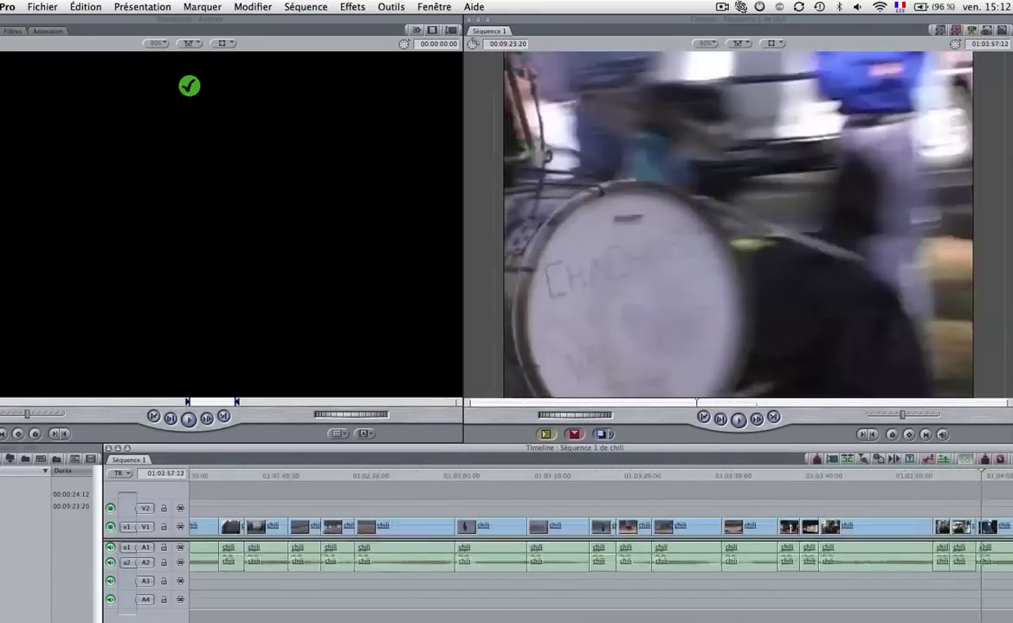
{"action": "mouse_move", "coordinate": [1007, 550]}
{"action": "left_mouse_down"}
{"action": "mouse_move", "coordinate": [719, 530]}
{"action": "mouse_move", "coordinate": [585, 530]}
{"action": "mouse_move", "coordinate": [554, 541]}
{"action": "left_mouse_up"}
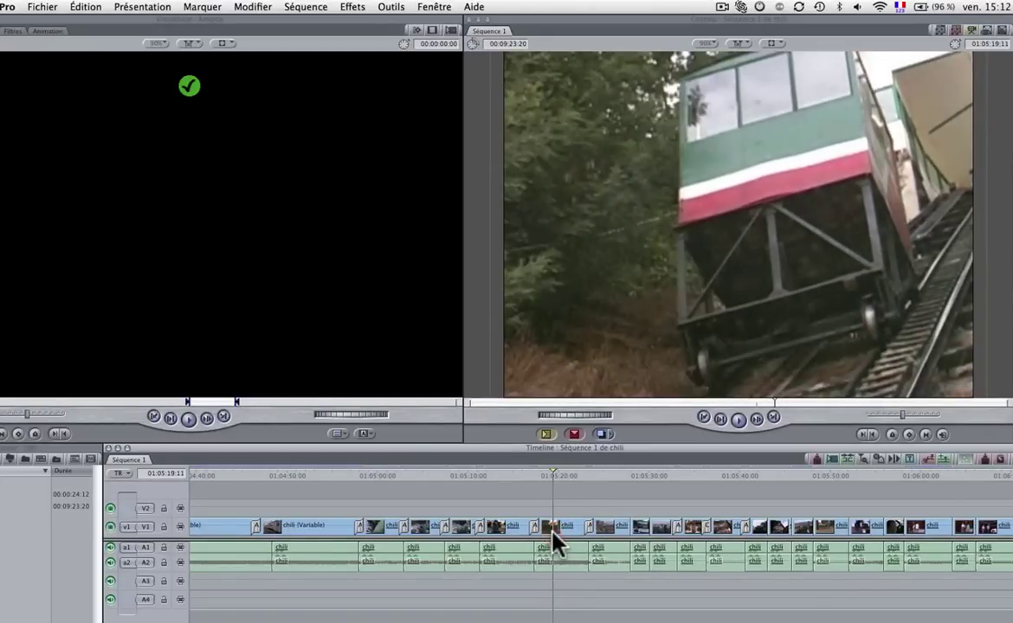
{"action": "left_click", "coordinate": [576, 528]}
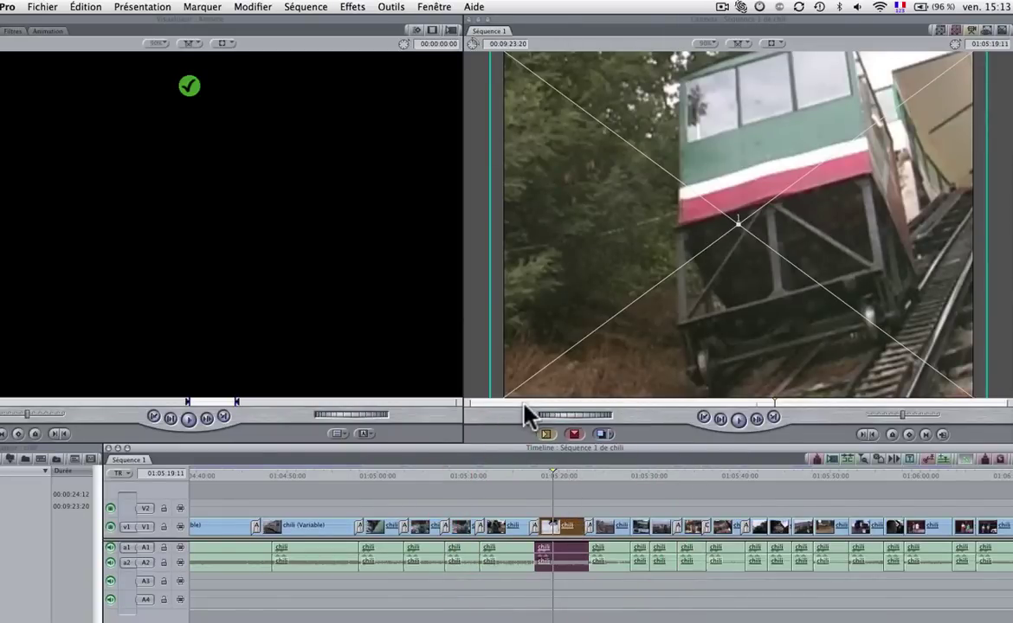
{"action": "left_click_drag", "start_coordinate": [502, 409], "coordinate": [405, 410]}
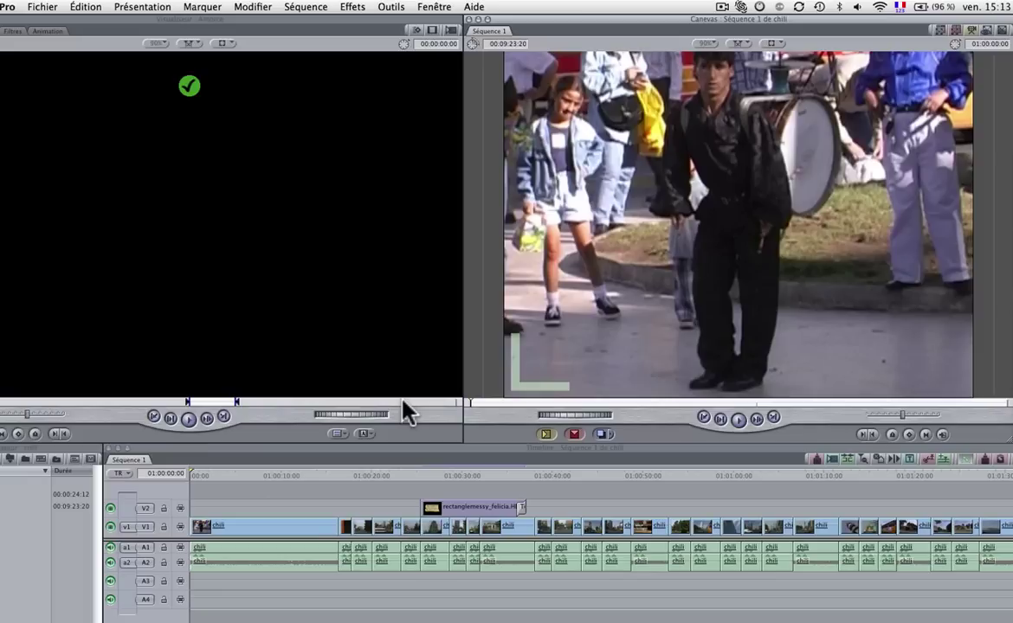
Paste-insert the 3-second Polpaico billboard clip at the very start of the sequence
{"action": "key", "text": "F9"}
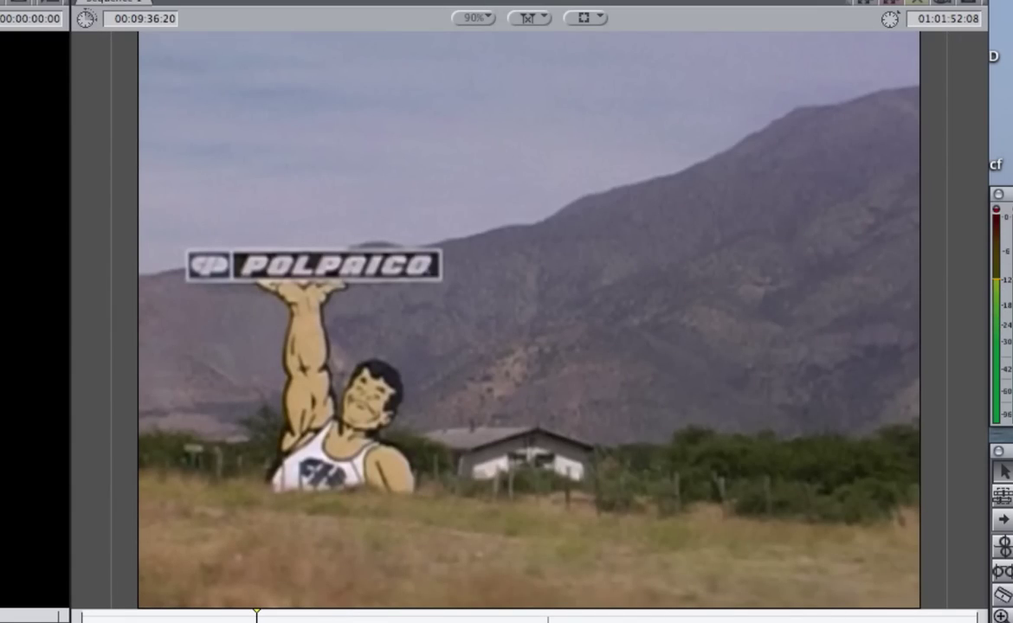
{"action": "left_click", "coordinate": [130, 529]}
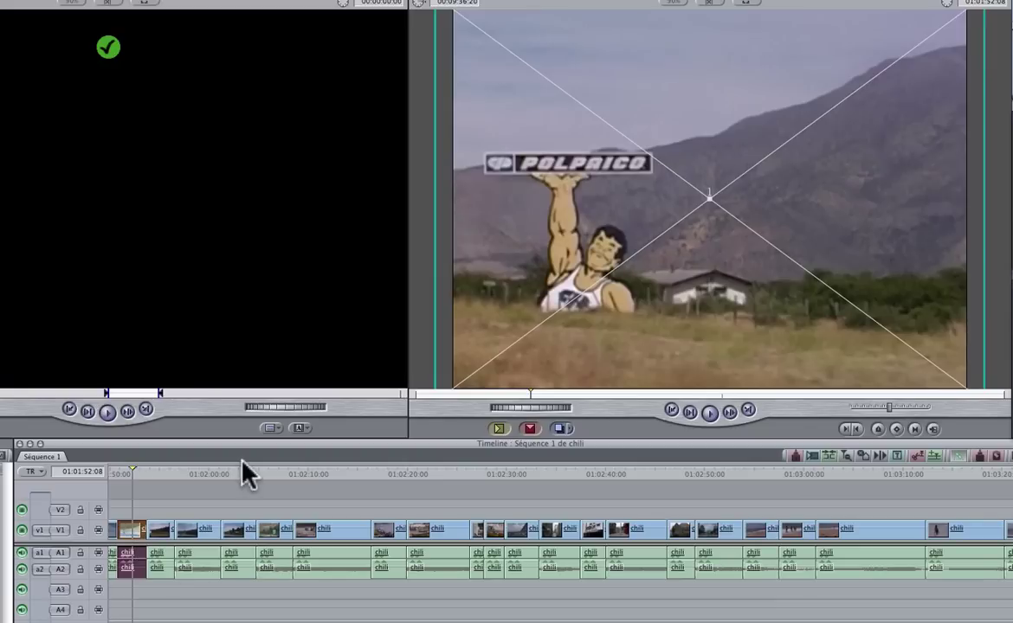
{"action": "key", "text": "Home"}
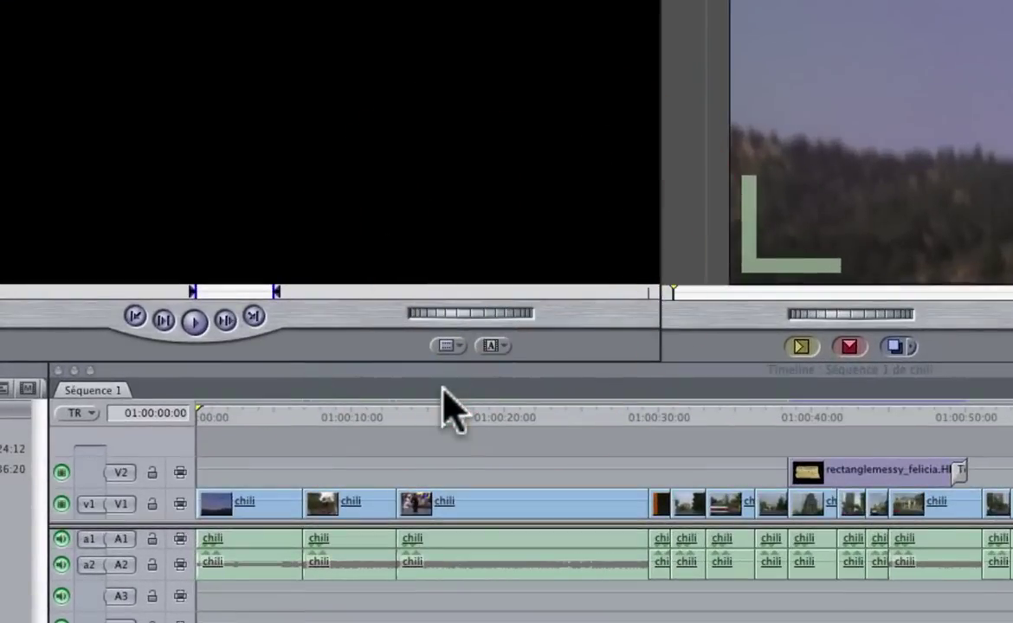
{"action": "key", "text": "F9"}
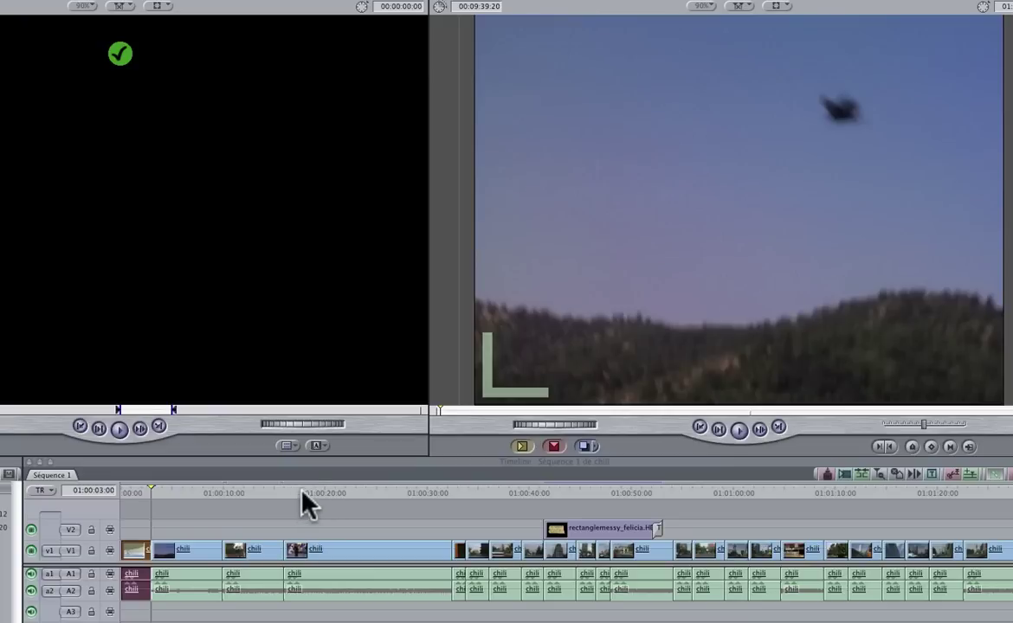
{"action": "mouse_move", "coordinate": [414, 515]}
{"action": "left_mouse_down"}
{"action": "mouse_move", "coordinate": [277, 517]}
{"action": "mouse_move", "coordinate": [130, 543]}
{"action": "mouse_move", "coordinate": [143, 545]}
{"action": "mouse_move", "coordinate": [121, 558]}
{"action": "left_mouse_up"}
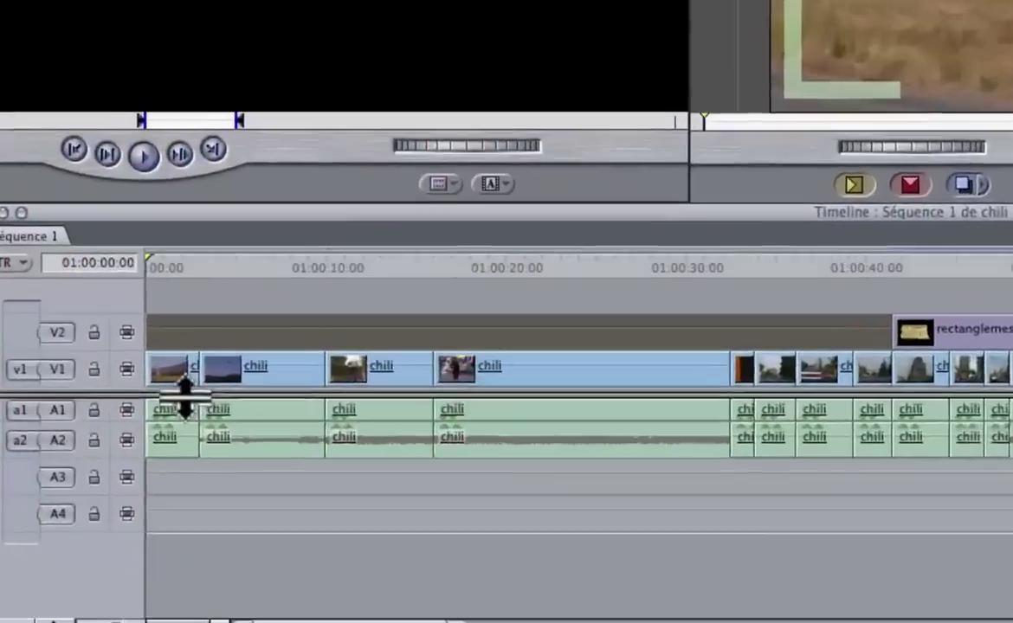
Unlink the first clip's audio from its video with Cmd+L and delete that audio
{"action": "left_click", "coordinate": [142, 567]}
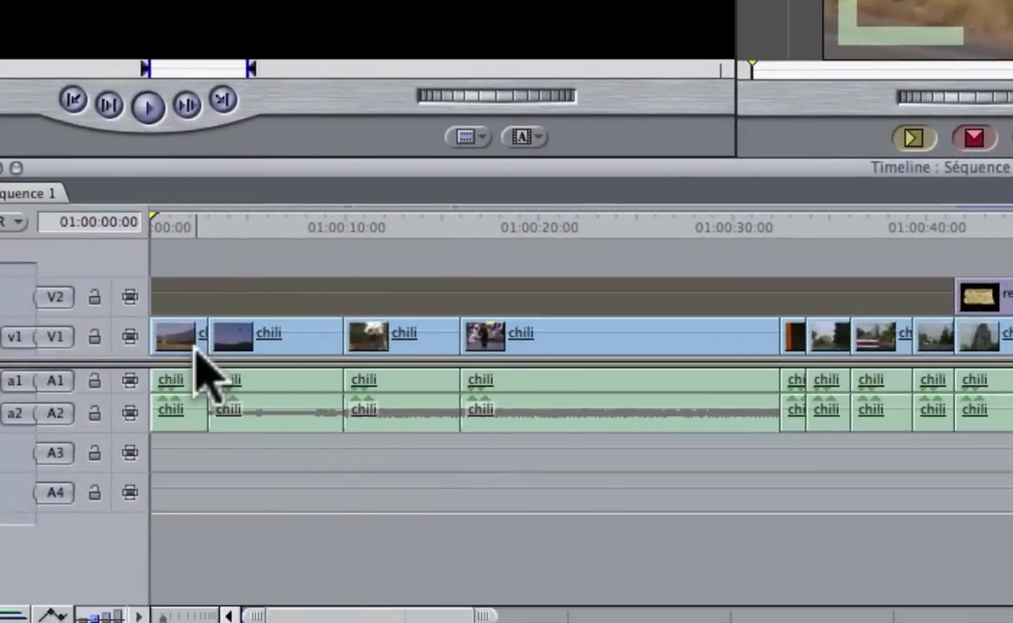
{"action": "left_click", "coordinate": [194, 350]}
{"action": "key", "text": "super+l"}
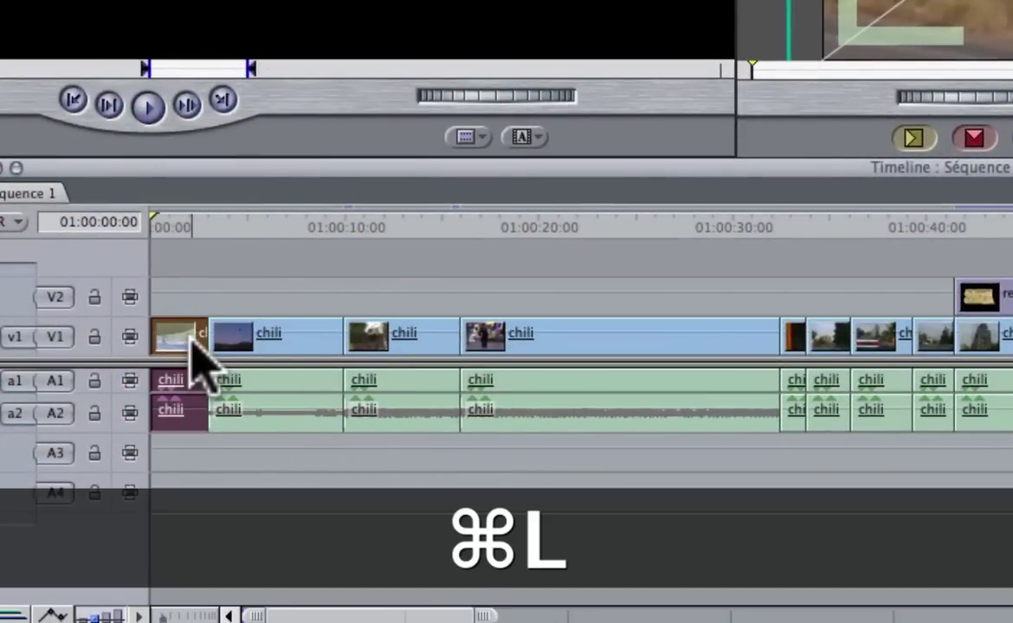
{"action": "left_click", "coordinate": [284, 271]}
{"action": "left_click", "coordinate": [206, 389]}
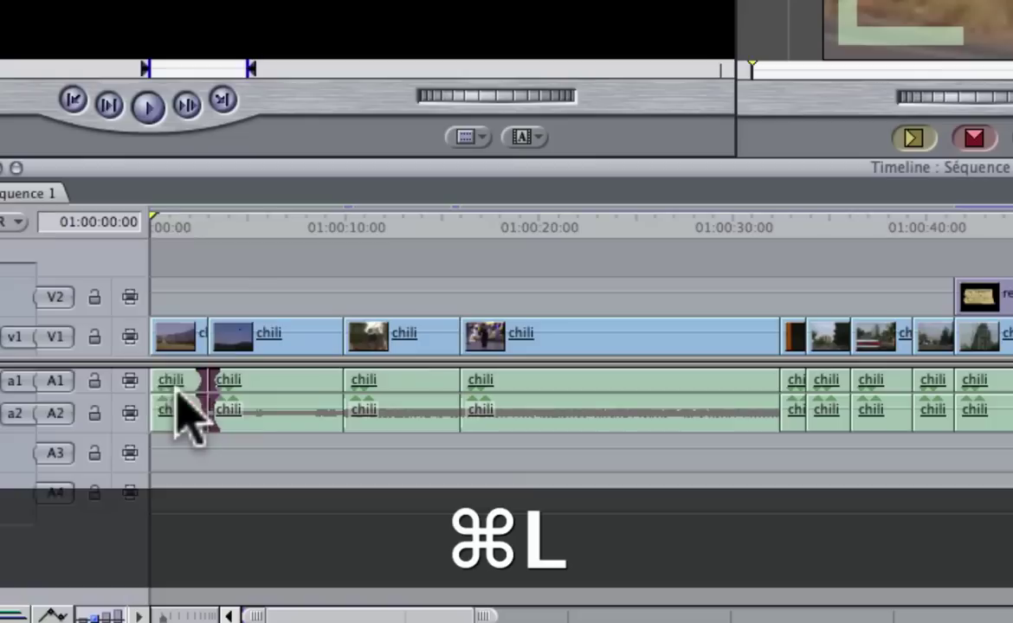
{"action": "left_click", "coordinate": [319, 259]}
{"action": "left_click", "coordinate": [176, 391]}
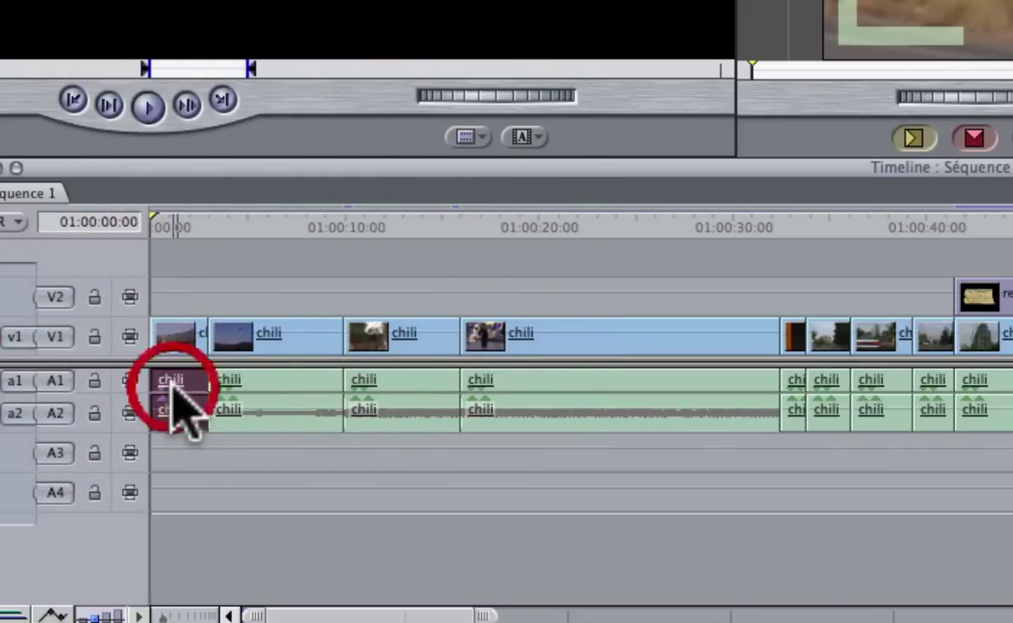
{"action": "key", "text": "Delete"}
Delete the A1/A2 audio under the second and third clips
{"action": "left_click", "coordinate": [289, 406]}
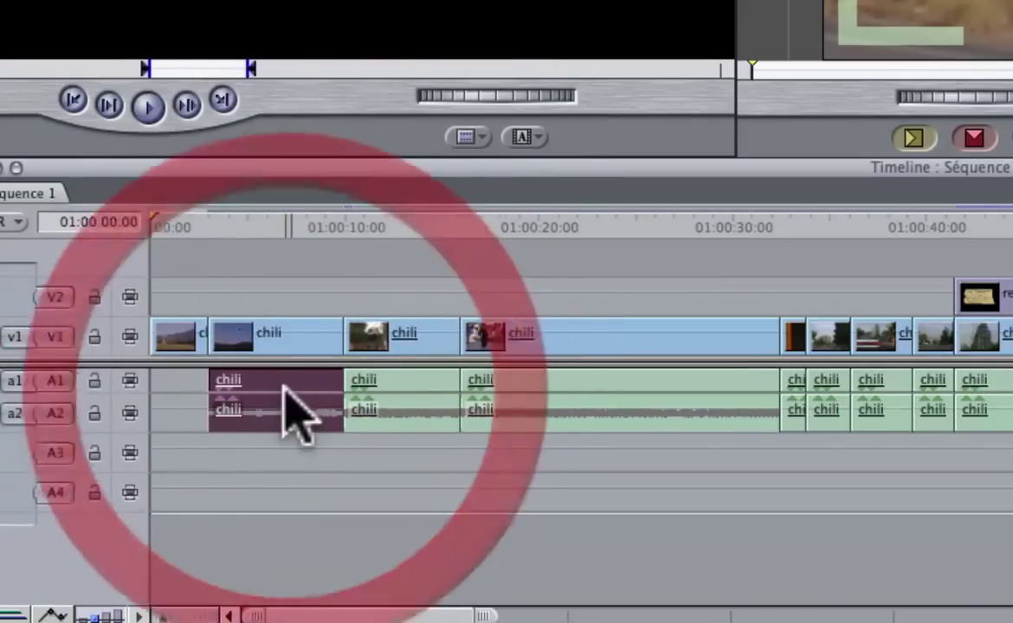
{"action": "key", "text": "Delete"}
{"action": "left_click", "coordinate": [429, 376]}
{"action": "left_click", "coordinate": [470, 277]}
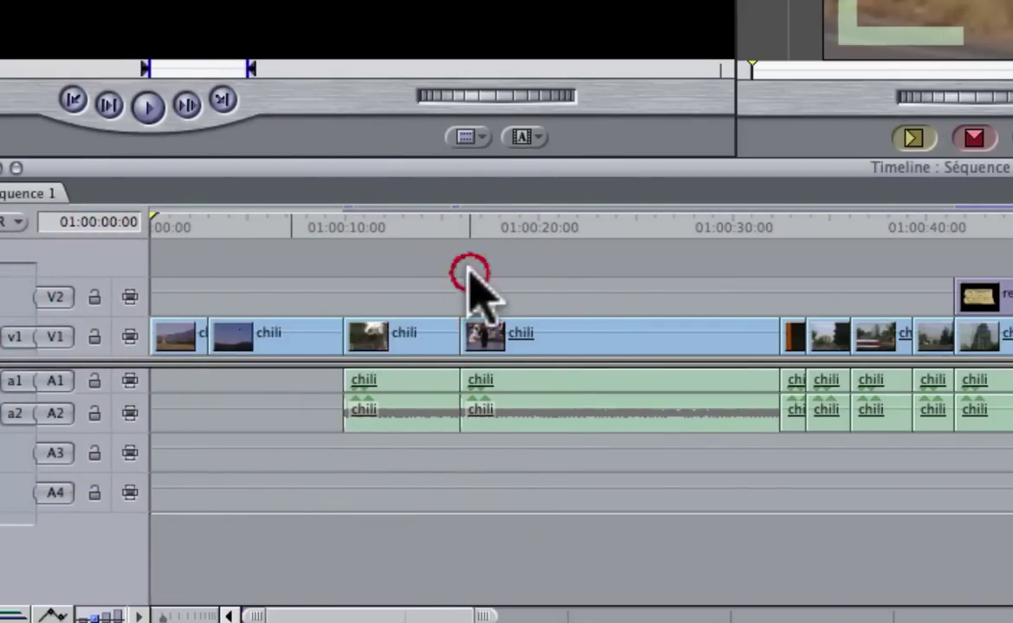
{"action": "left_click", "coordinate": [412, 398]}
{"action": "key", "text": "Delete"}
{"action": "left_click", "coordinate": [523, 223]}
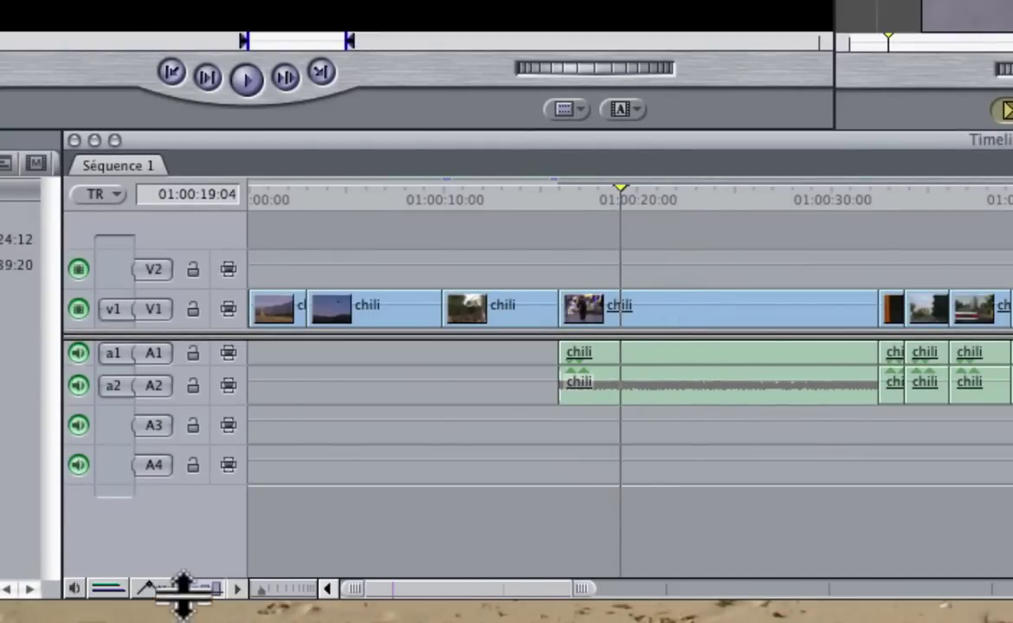
Switch to the smallest track height and add video tracks V3, V4, V5 and V6
{"action": "left_click", "coordinate": [183, 590]}
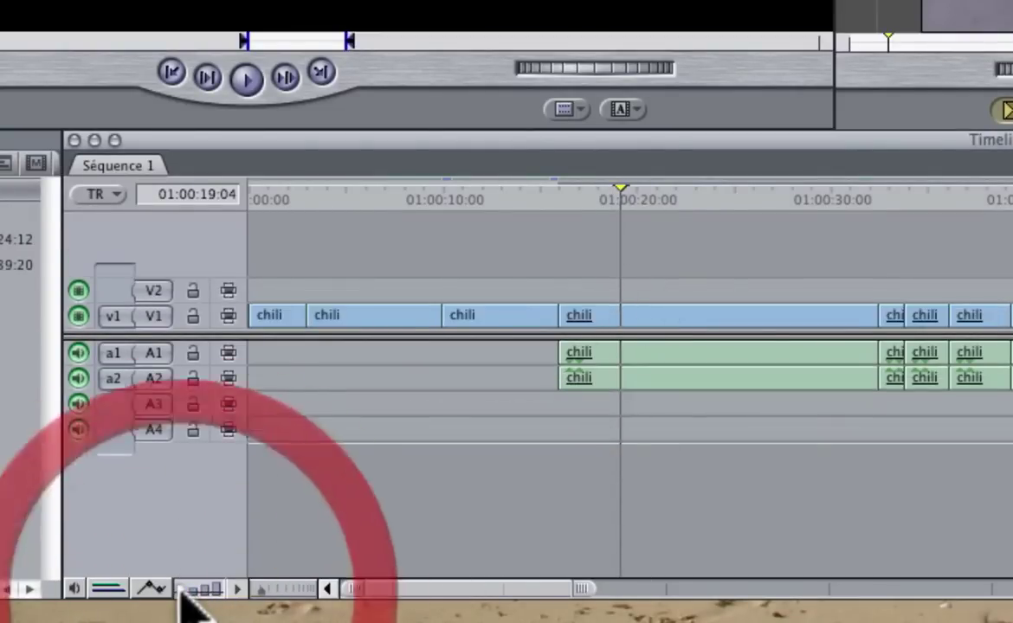
{"action": "right_click", "coordinate": [558, 253]}
{"action": "left_click", "coordinate": [614, 258]}
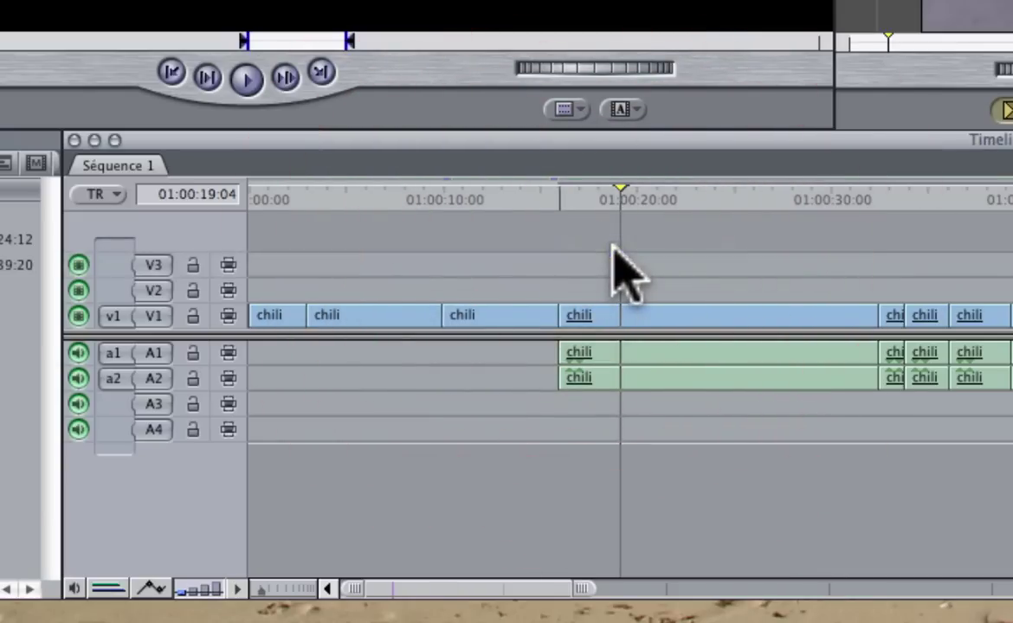
{"action": "right_click", "coordinate": [625, 224]}
{"action": "left_click", "coordinate": [659, 231]}
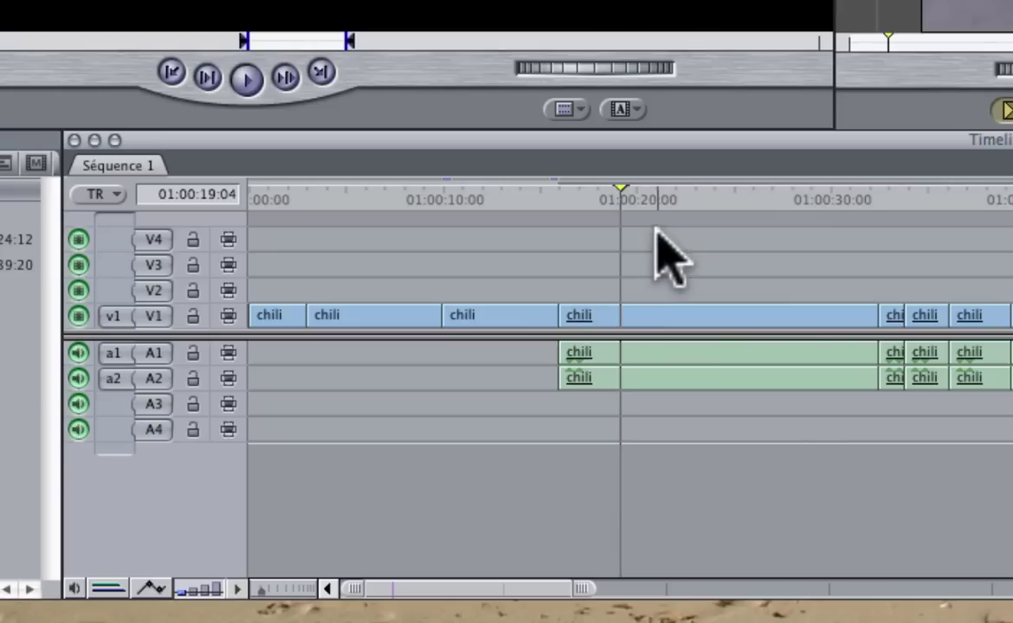
{"action": "right_click", "coordinate": [657, 218]}
{"action": "left_click", "coordinate": [725, 219]}
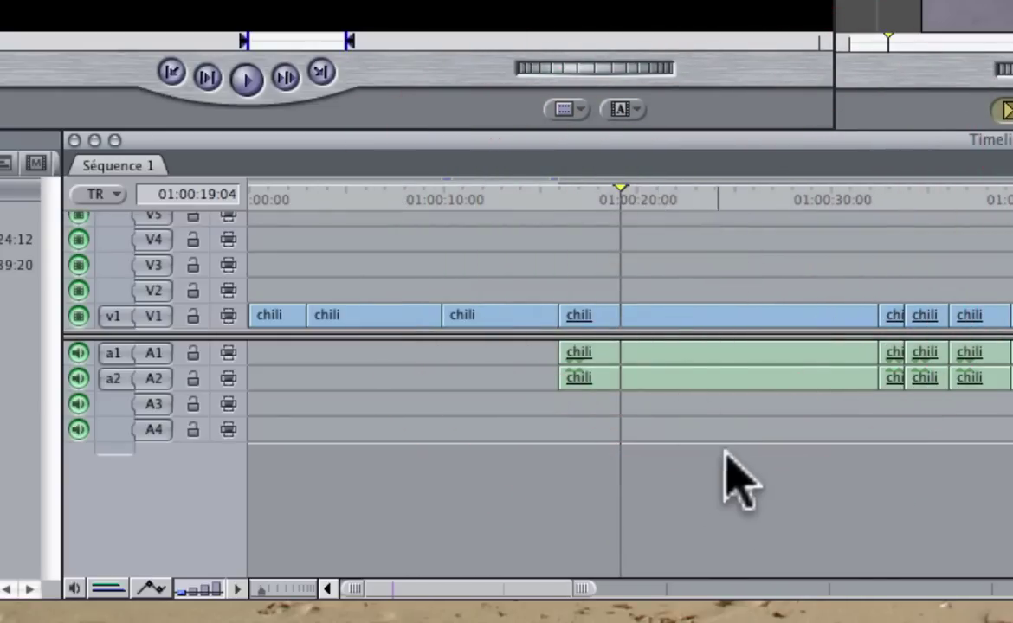
{"action": "left_click_drag", "start_coordinate": [653, 332], "coordinate": [653, 372]}
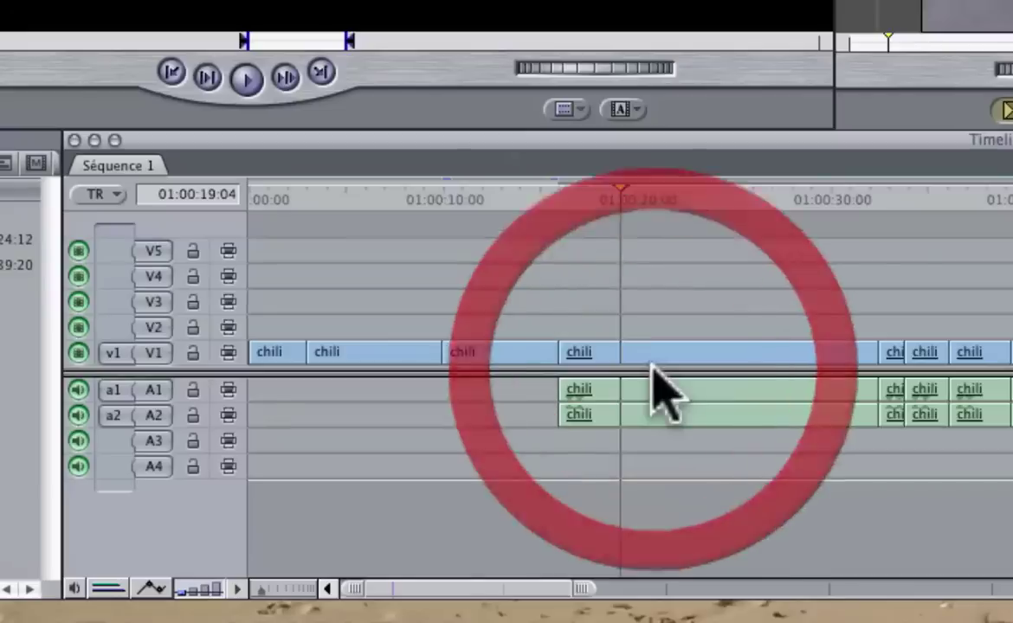
{"action": "right_click", "coordinate": [603, 216]}
{"action": "left_click", "coordinate": [636, 218]}
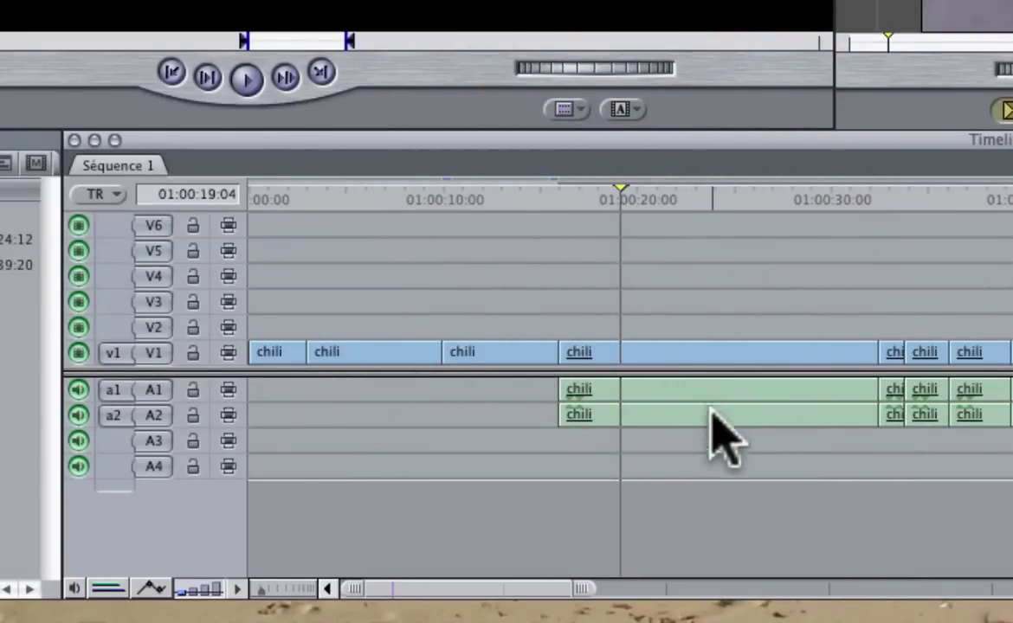
{"action": "left_click", "coordinate": [667, 394]}
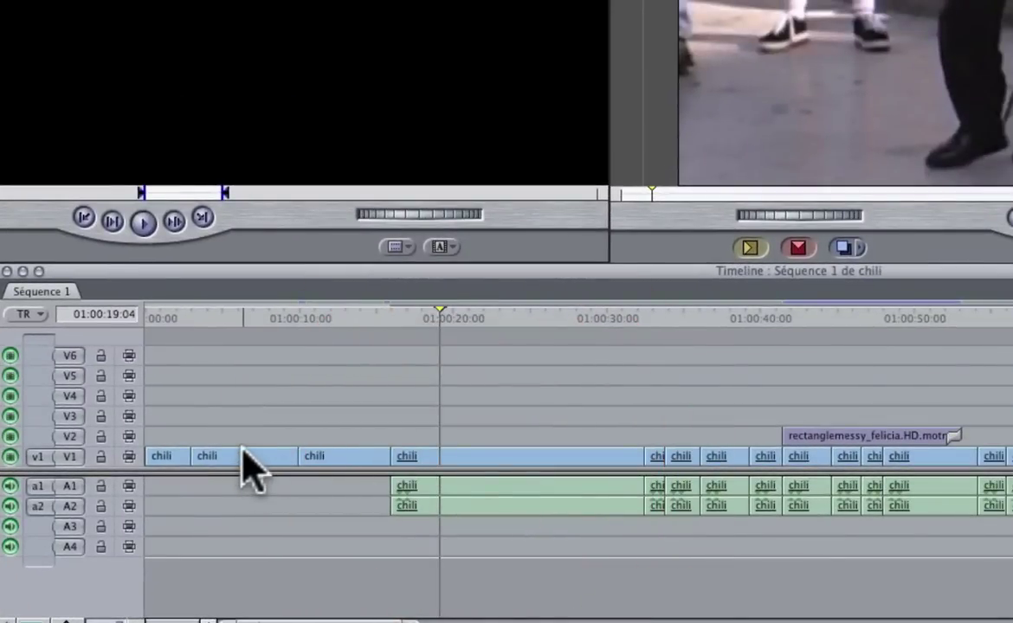
Drag chili clips from V1 onto V2 and above, overlapping the base clip near 01:00:28
{"action": "left_click_drag", "start_coordinate": [244, 459], "coordinate": [578, 431]}
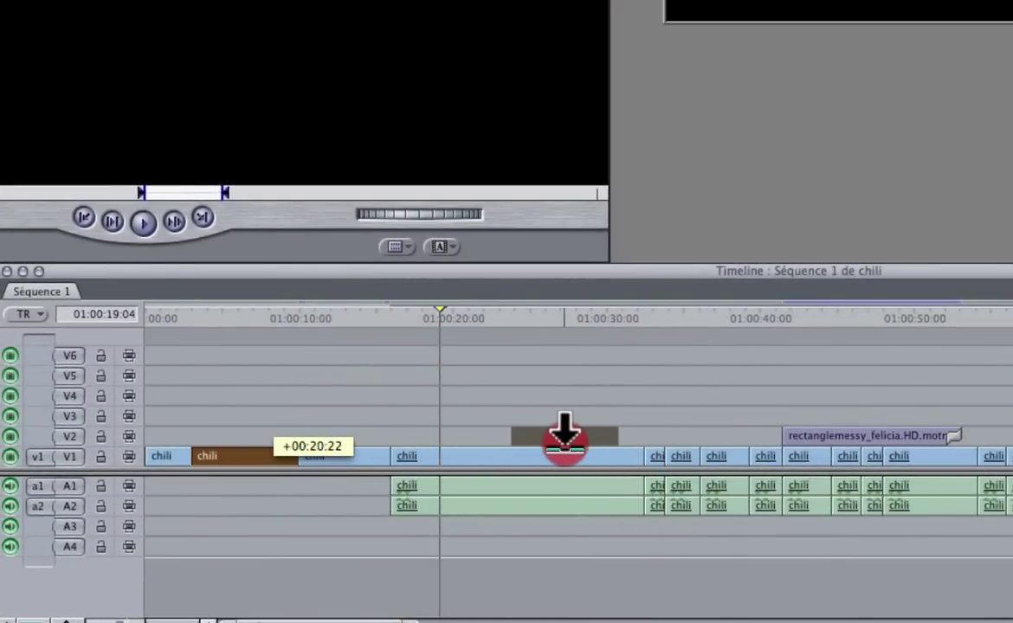
{"action": "left_click_drag", "start_coordinate": [564, 433], "coordinate": [654, 429]}
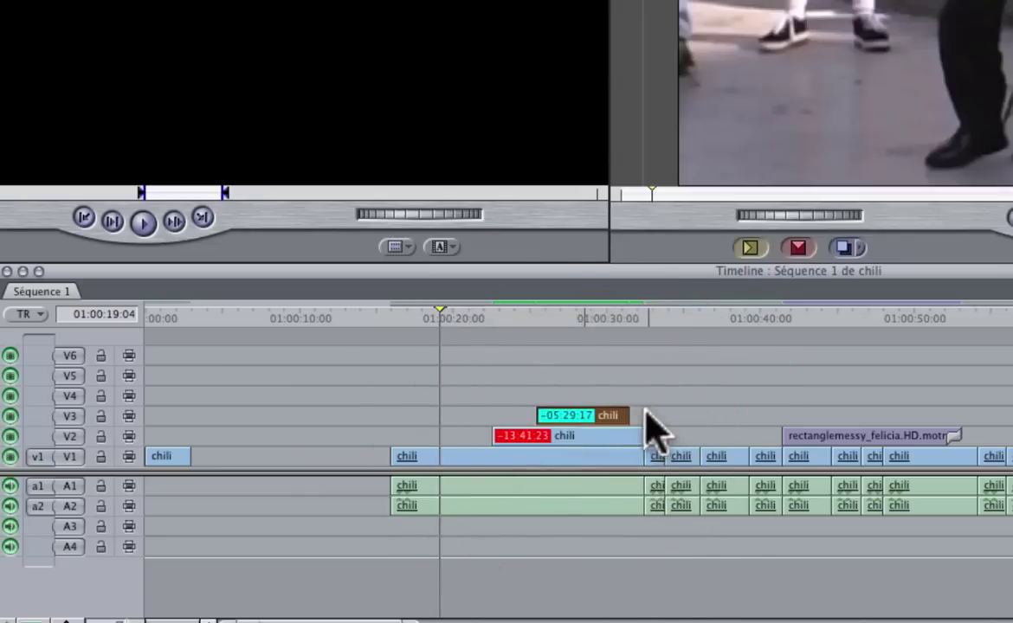
{"action": "left_click", "coordinate": [590, 318]}
{"action": "mouse_move", "coordinate": [169, 459]}
{"action": "left_mouse_down"}
{"action": "mouse_move", "coordinate": [641, 397]}
{"action": "mouse_move", "coordinate": [575, 400]}
{"action": "left_mouse_up"}
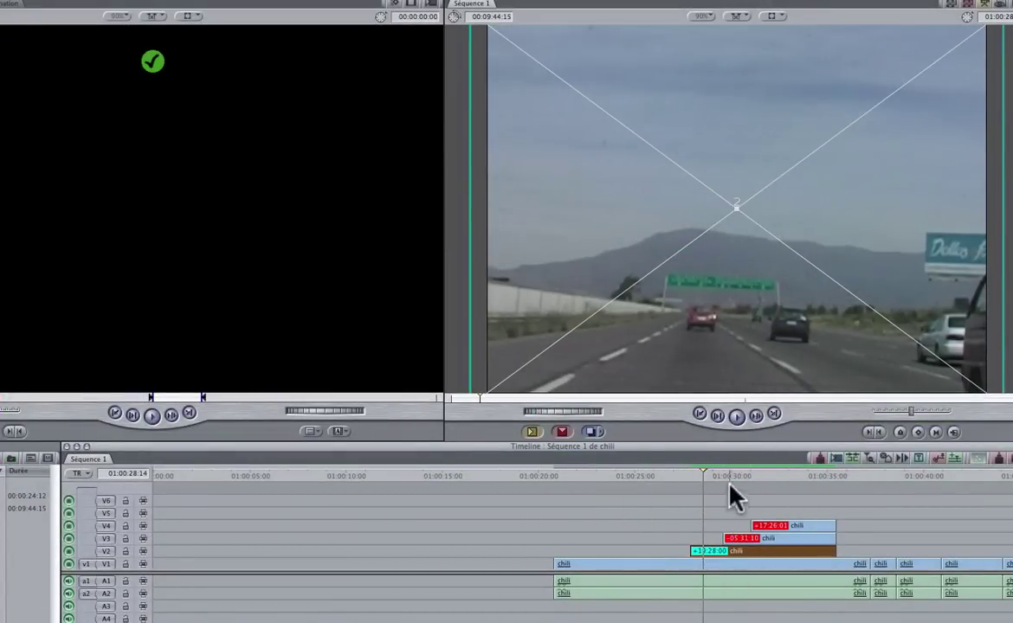
{"action": "left_click", "coordinate": [786, 476]}
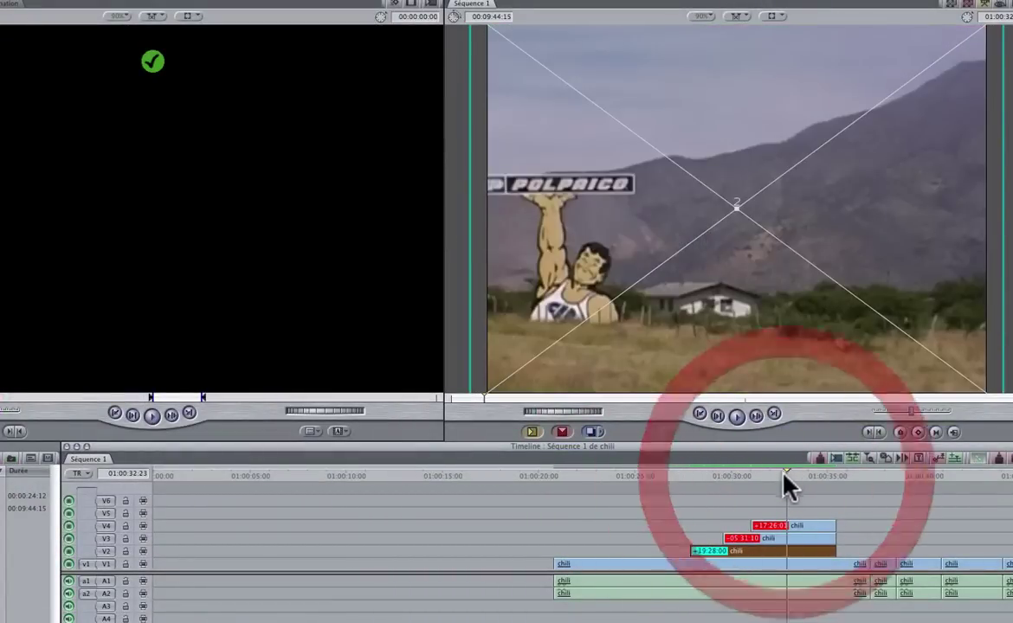
{"action": "left_click", "coordinate": [694, 476]}
{"action": "left_click", "coordinate": [763, 476]}
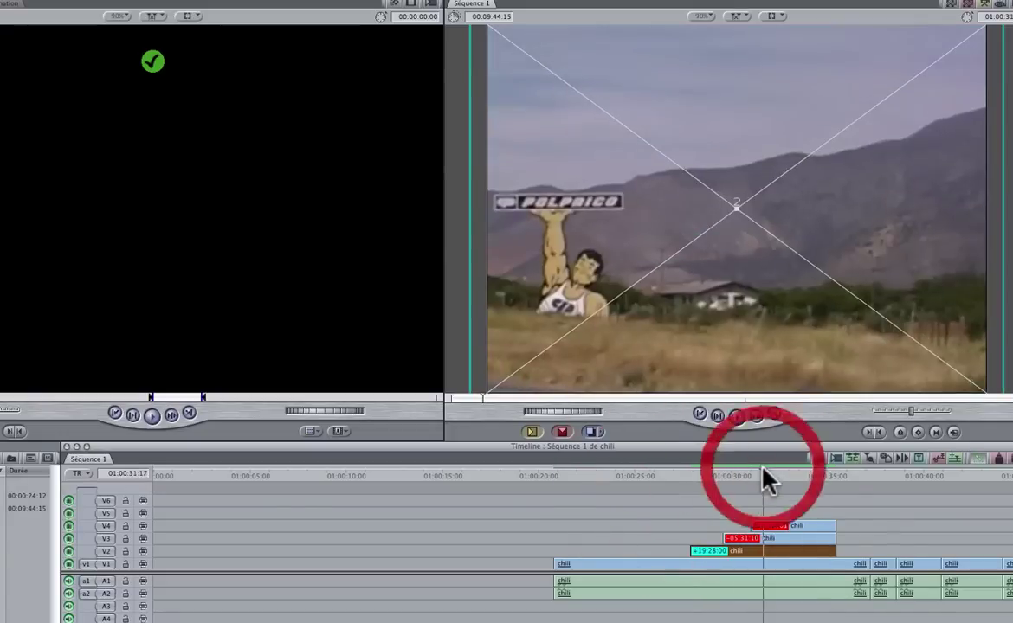
{"action": "left_click", "coordinate": [762, 474]}
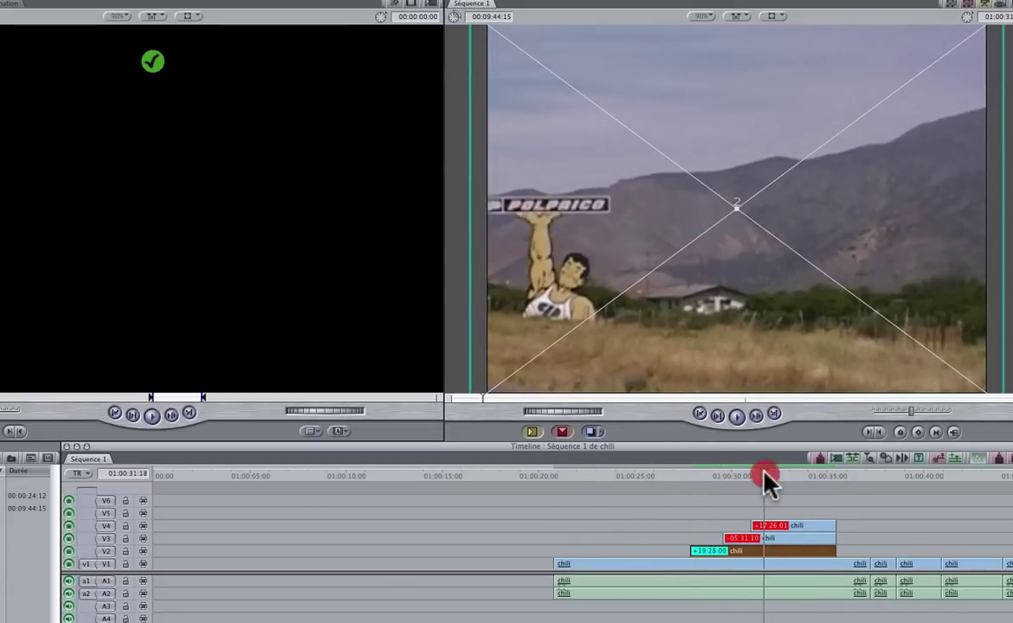
{"action": "left_click", "coordinate": [813, 476]}
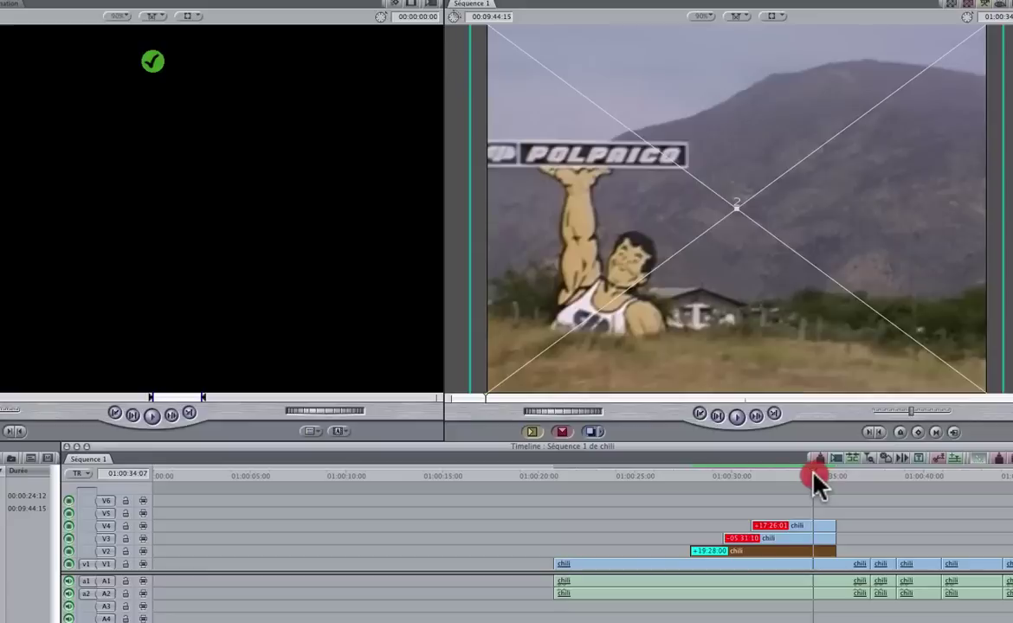
{"action": "mouse_move", "coordinate": [814, 476]}
{"action": "left_mouse_down"}
{"action": "mouse_move", "coordinate": [776, 476]}
{"action": "mouse_move", "coordinate": [826, 483]}
{"action": "left_mouse_up"}
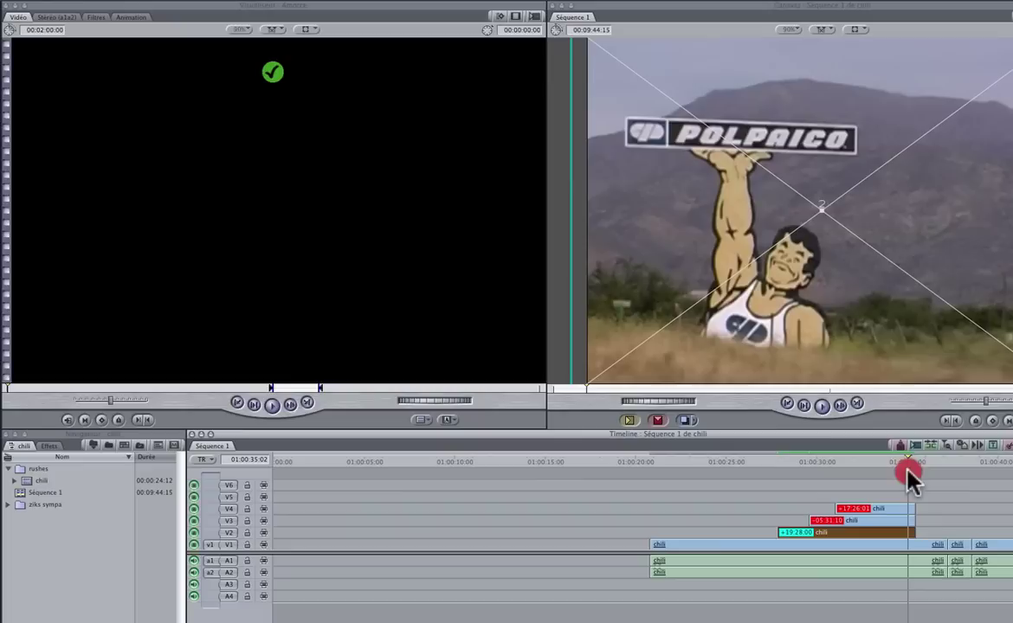
Crop the V4 Polpaico billboard clip in Rognage to left 6 and right 39
{"action": "double_click", "coordinate": [877, 510]}
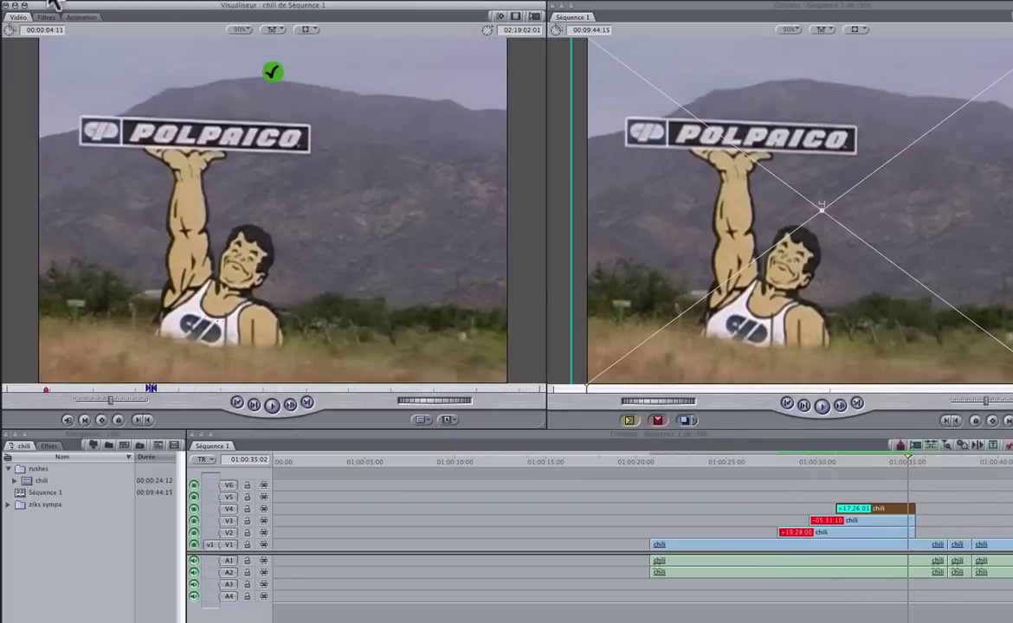
{"action": "left_click", "coordinate": [80, 16]}
{"action": "left_click", "coordinate": [8, 134]}
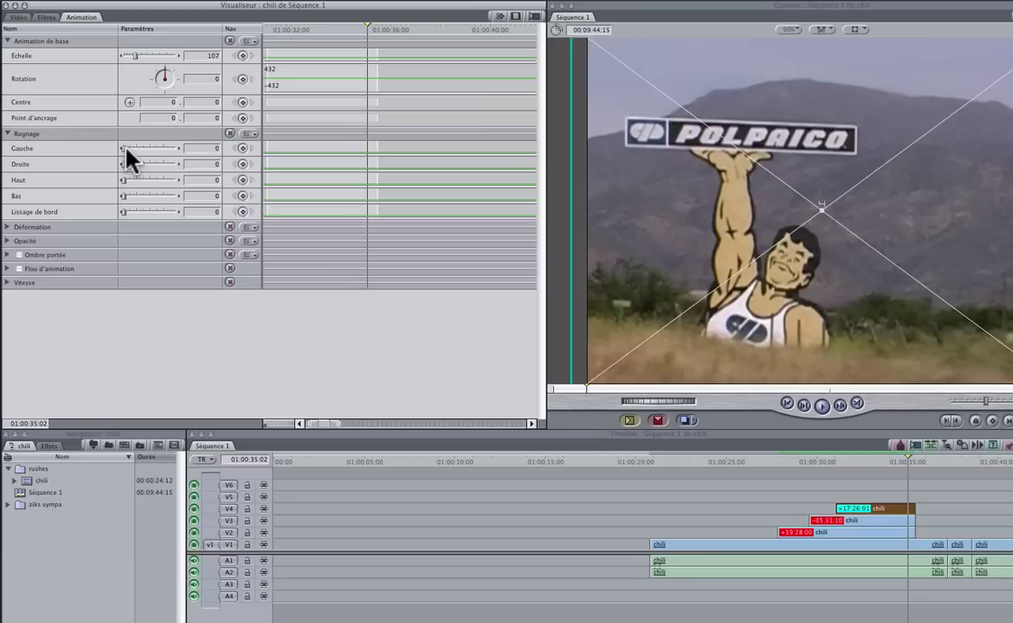
{"action": "mouse_move", "coordinate": [124, 148]}
{"action": "left_mouse_down"}
{"action": "mouse_move", "coordinate": [144, 164]}
{"action": "mouse_move", "coordinate": [129, 199]}
{"action": "left_mouse_up"}
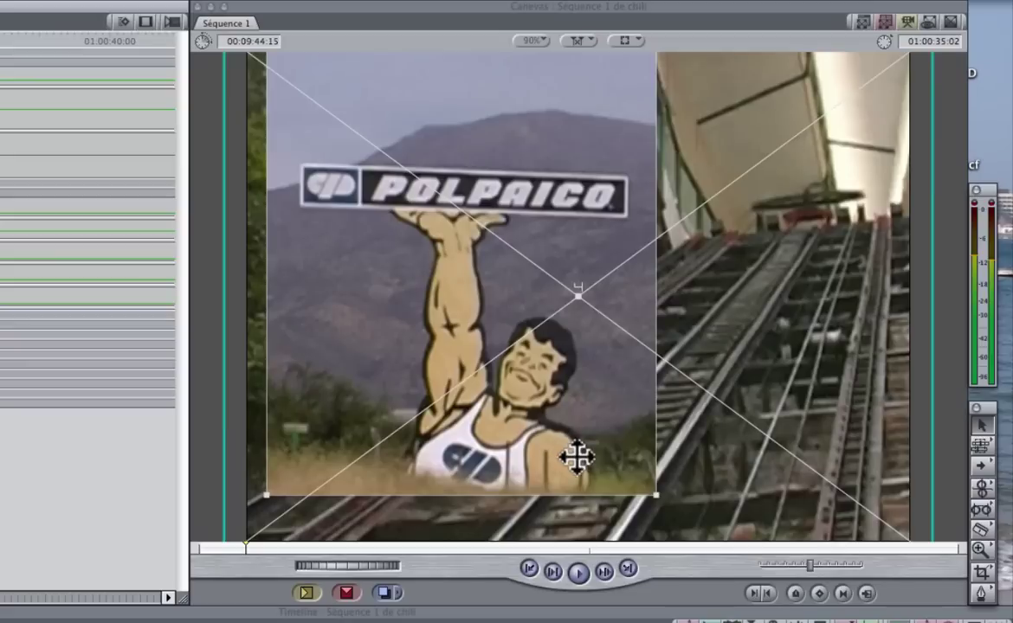
At 50% Canvas zoom, distort the Polpaico clip's four corners into a tilted perspective shape
{"action": "left_click", "coordinate": [530, 39]}
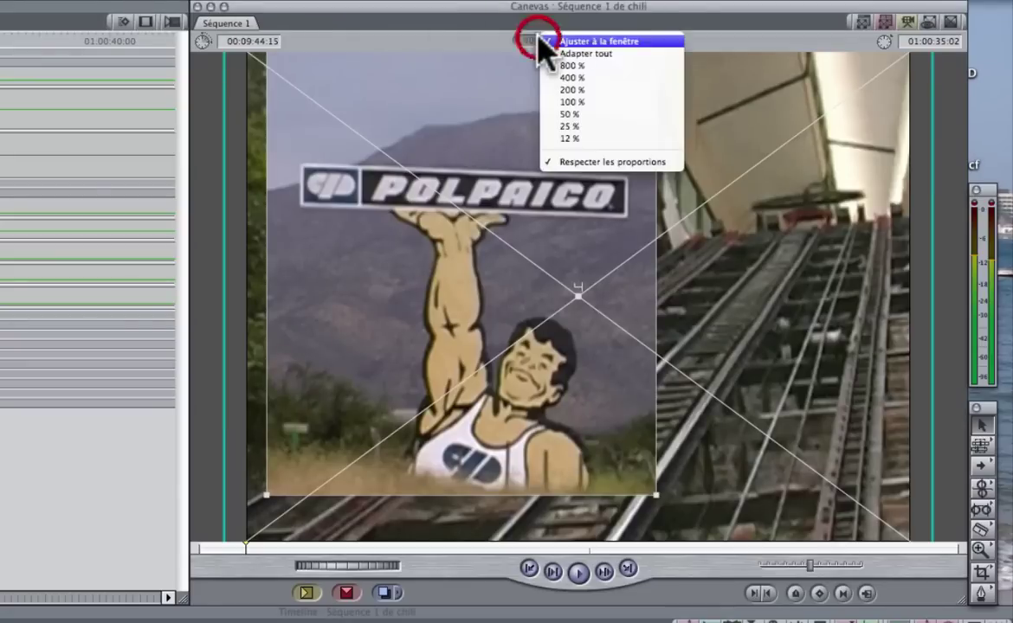
{"action": "left_click", "coordinate": [575, 112]}
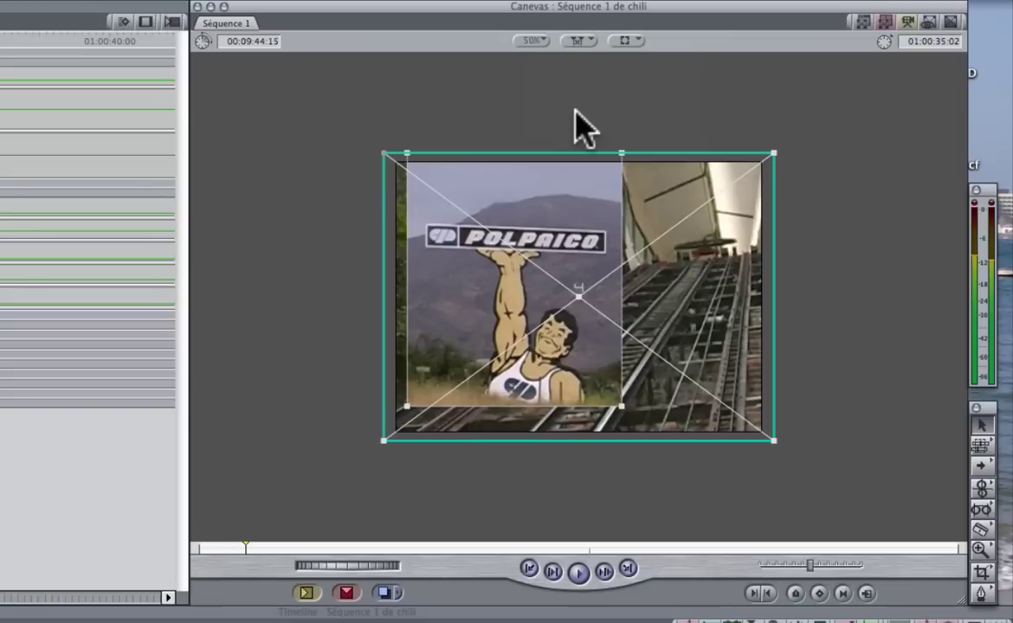
{"action": "left_click", "coordinate": [982, 573]}
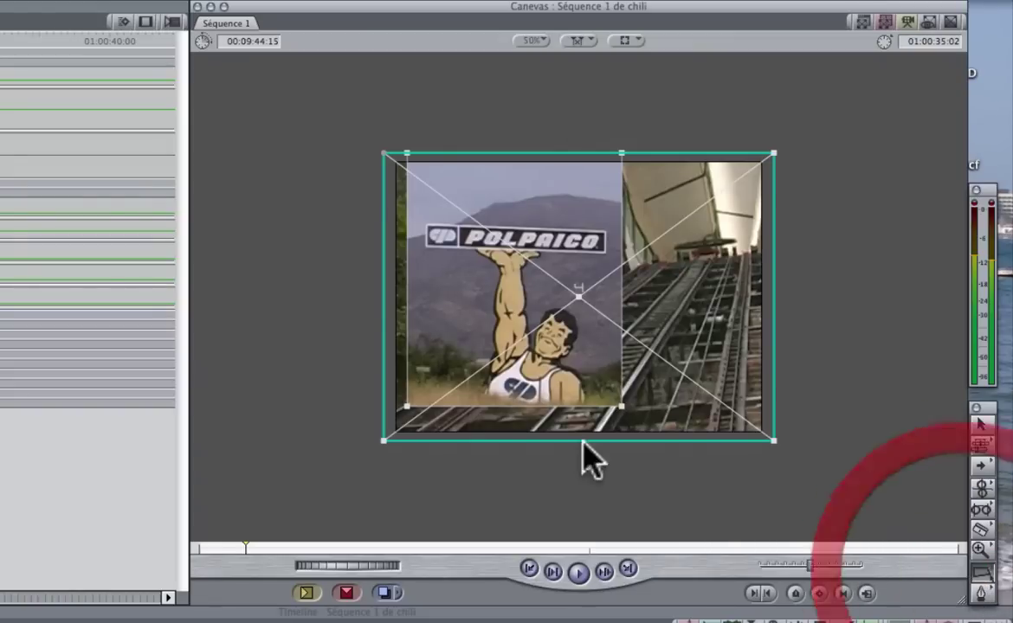
{"action": "mouse_move", "coordinate": [405, 183]}
{"action": "left_mouse_down"}
{"action": "mouse_move", "coordinate": [458, 199]}
{"action": "mouse_move", "coordinate": [442, 197]}
{"action": "left_mouse_up"}
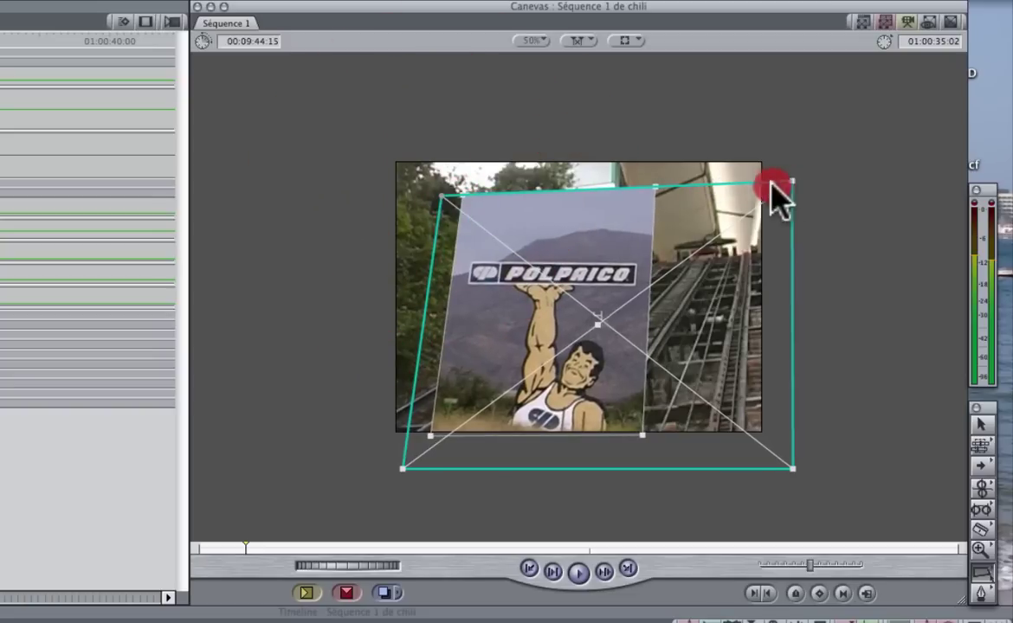
{"action": "left_click_drag", "start_coordinate": [771, 185], "coordinate": [731, 190]}
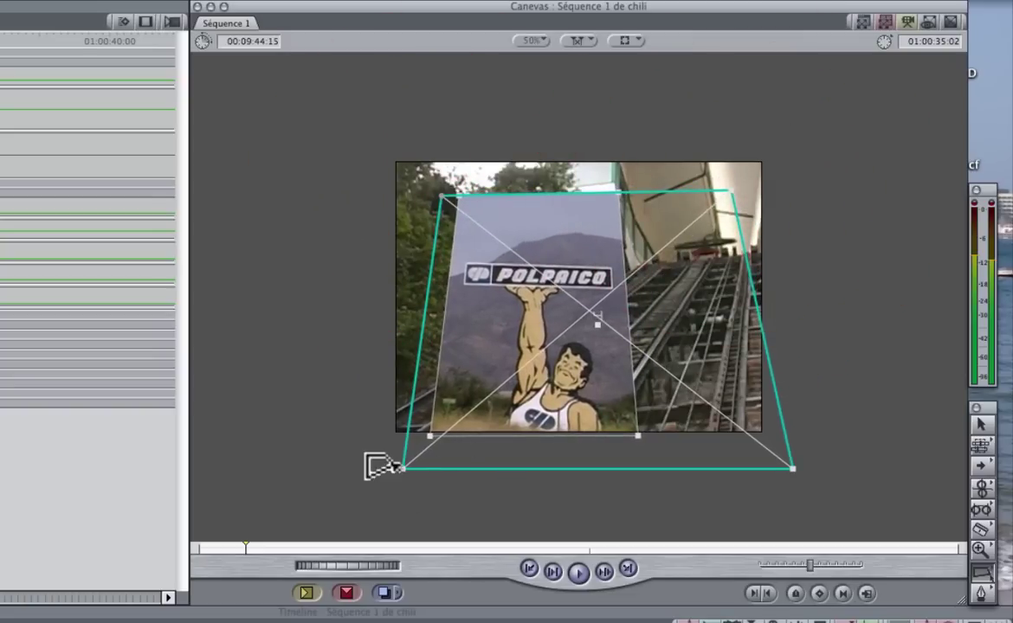
{"action": "left_click_drag", "start_coordinate": [402, 467], "coordinate": [396, 445]}
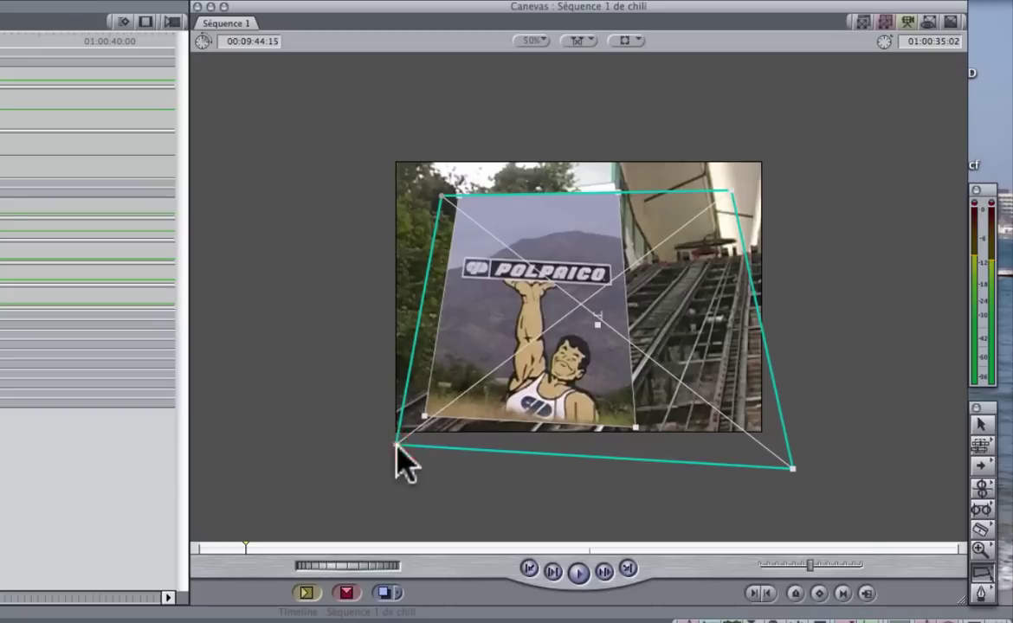
{"action": "left_click_drag", "start_coordinate": [793, 469], "coordinate": [752, 493]}
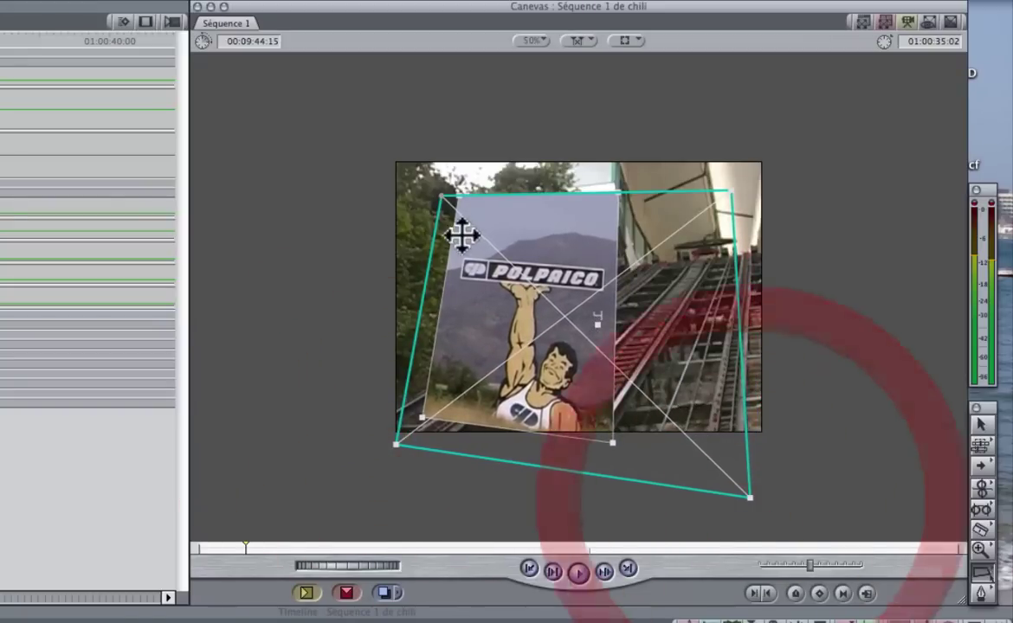
{"action": "mouse_move", "coordinate": [442, 198]}
{"action": "left_mouse_down"}
{"action": "mouse_move", "coordinate": [441, 169]}
{"action": "mouse_move", "coordinate": [463, 206]}
{"action": "left_mouse_up"}
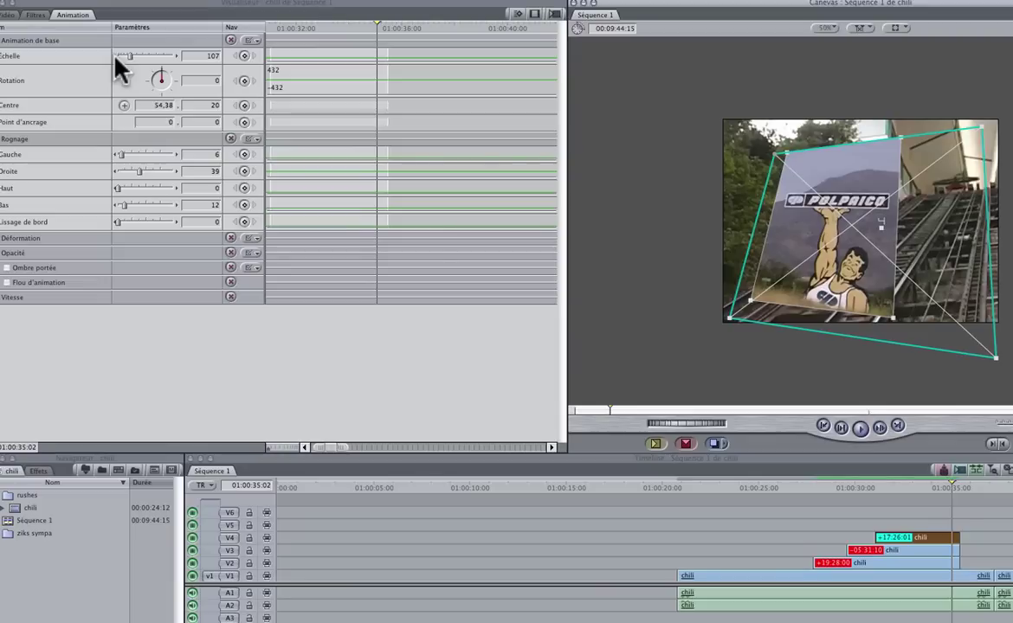
Lower the panel's Échelle from 107 to 97, move it left and refine its corners
{"action": "left_click_drag", "start_coordinate": [116, 58], "coordinate": [124, 56]}
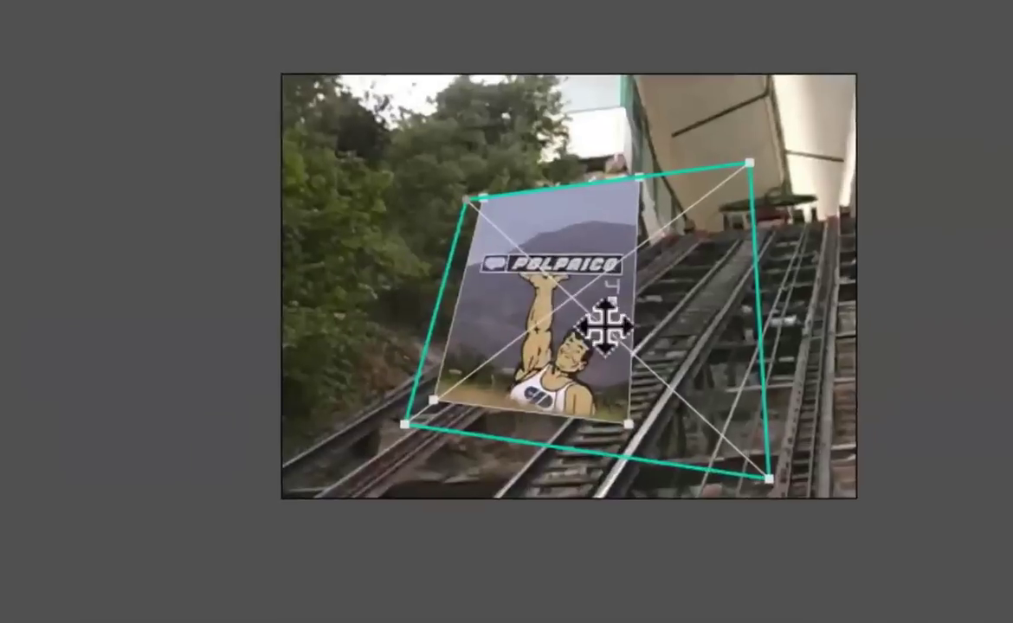
{"action": "left_click_drag", "start_coordinate": [879, 240], "coordinate": [919, 258]}
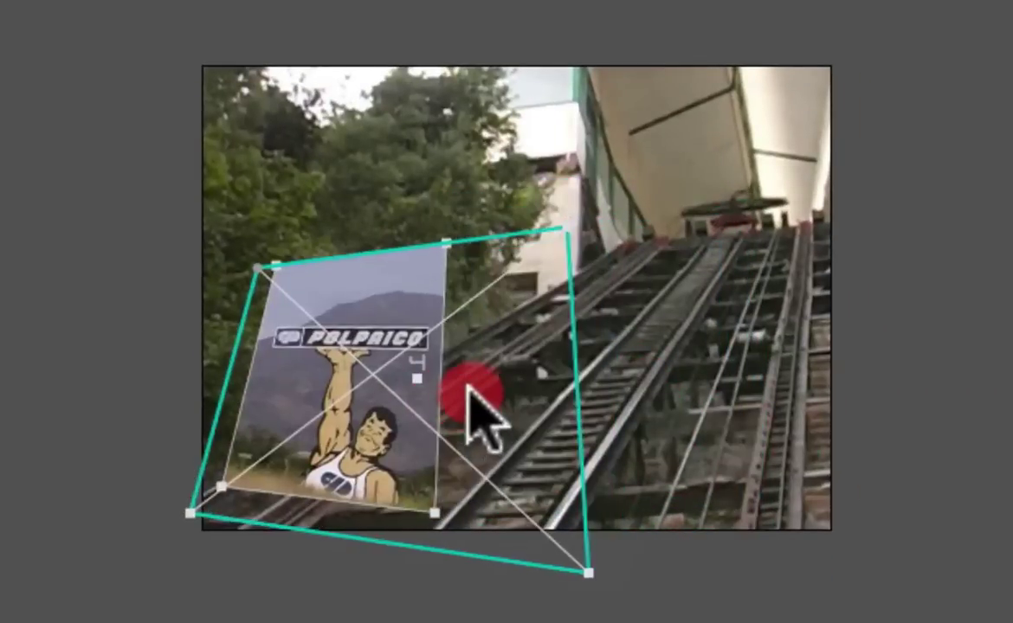
{"action": "left_click_drag", "start_coordinate": [648, 374], "coordinate": [485, 394]}
{"action": "left_click_drag", "start_coordinate": [216, 489], "coordinate": [233, 477]}
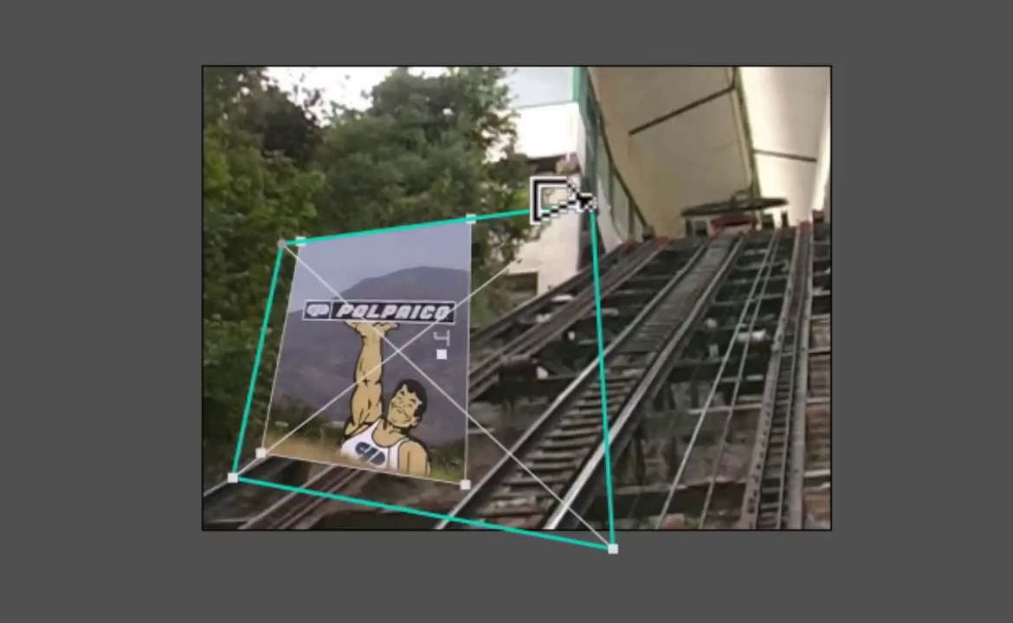
{"action": "left_click_drag", "start_coordinate": [589, 205], "coordinate": [537, 194]}
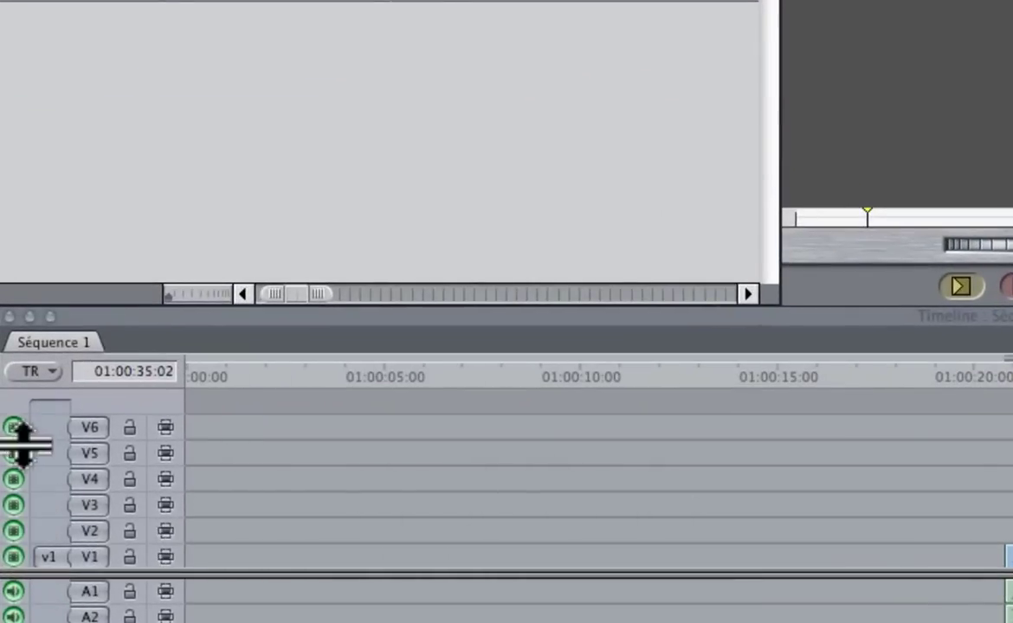
Hide the V4 poster track and trim the start of the V3 cable-car clip
{"action": "left_click", "coordinate": [14, 479]}
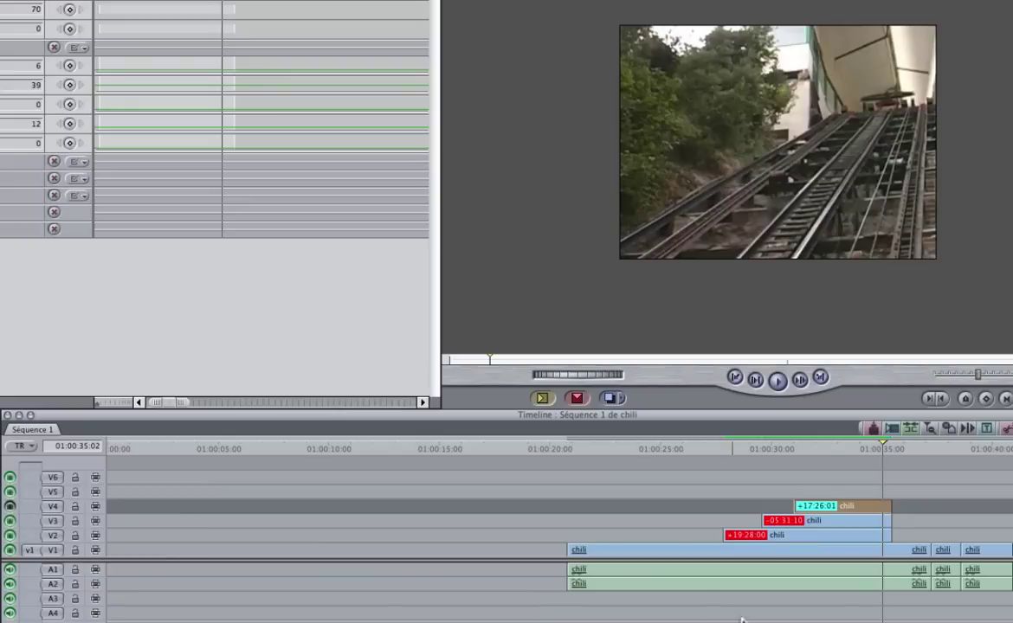
{"action": "left_click", "coordinate": [10, 507]}
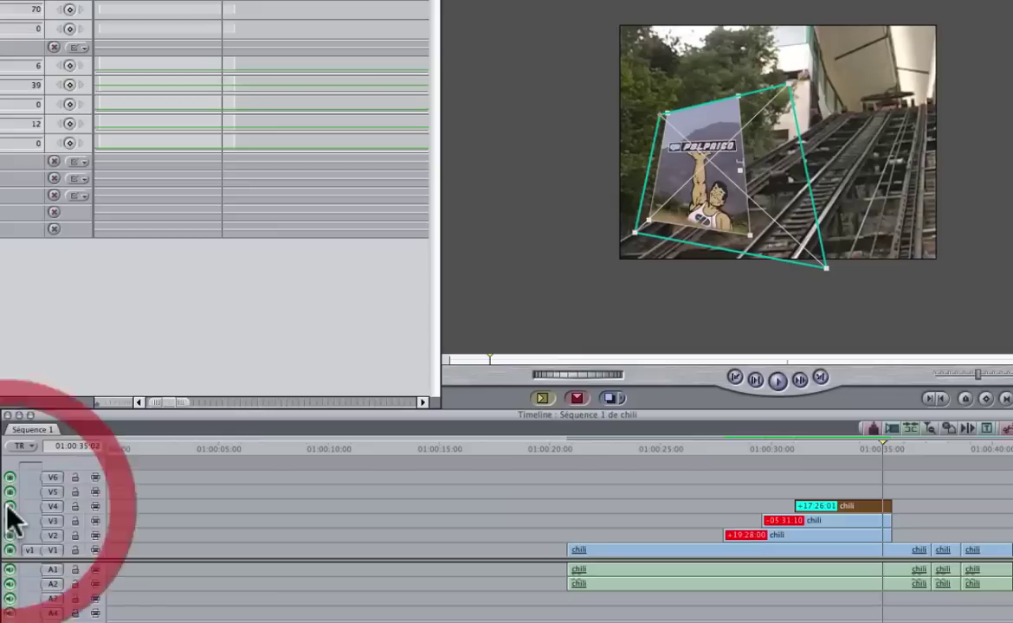
{"action": "left_click", "coordinate": [9, 506]}
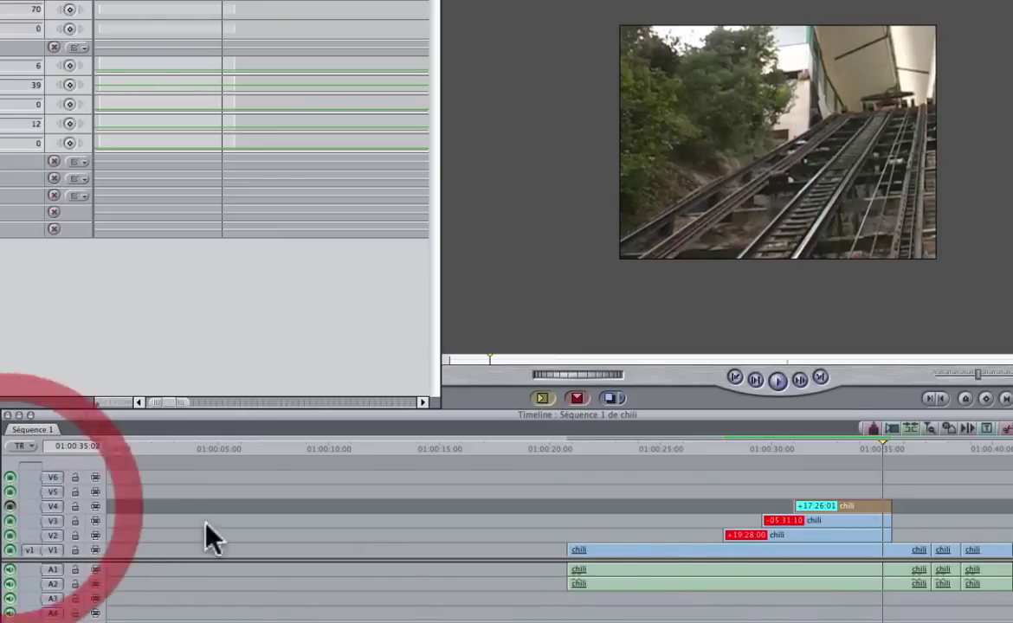
{"action": "left_click", "coordinate": [778, 438]}
{"action": "left_click", "coordinate": [794, 519]}
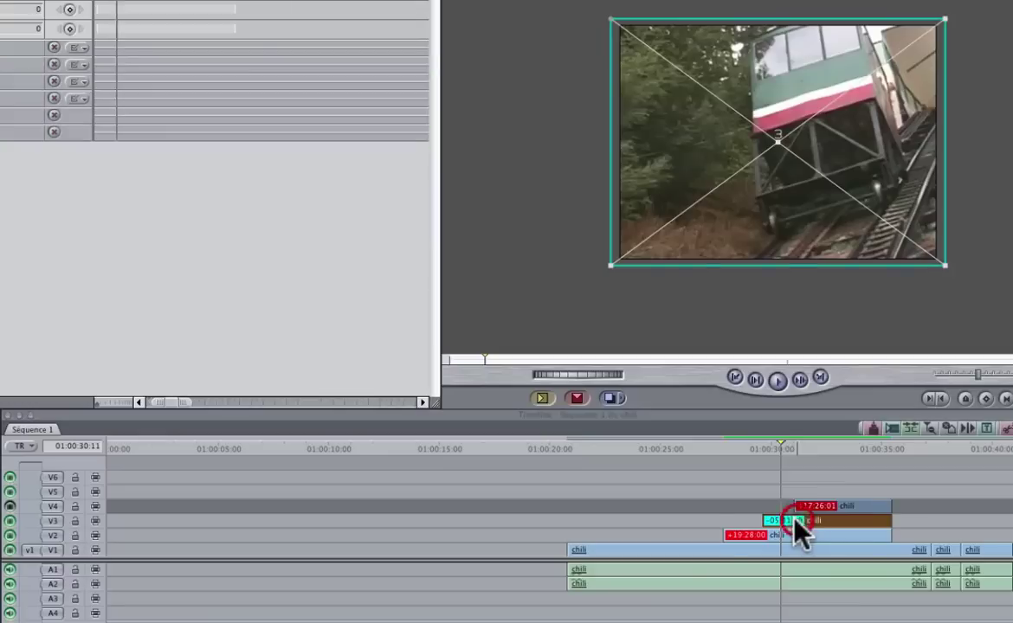
{"action": "mouse_move", "coordinate": [806, 451]}
{"action": "left_mouse_down"}
{"action": "mouse_move", "coordinate": [870, 455]}
{"action": "mouse_move", "coordinate": [822, 463]}
{"action": "left_mouse_up"}
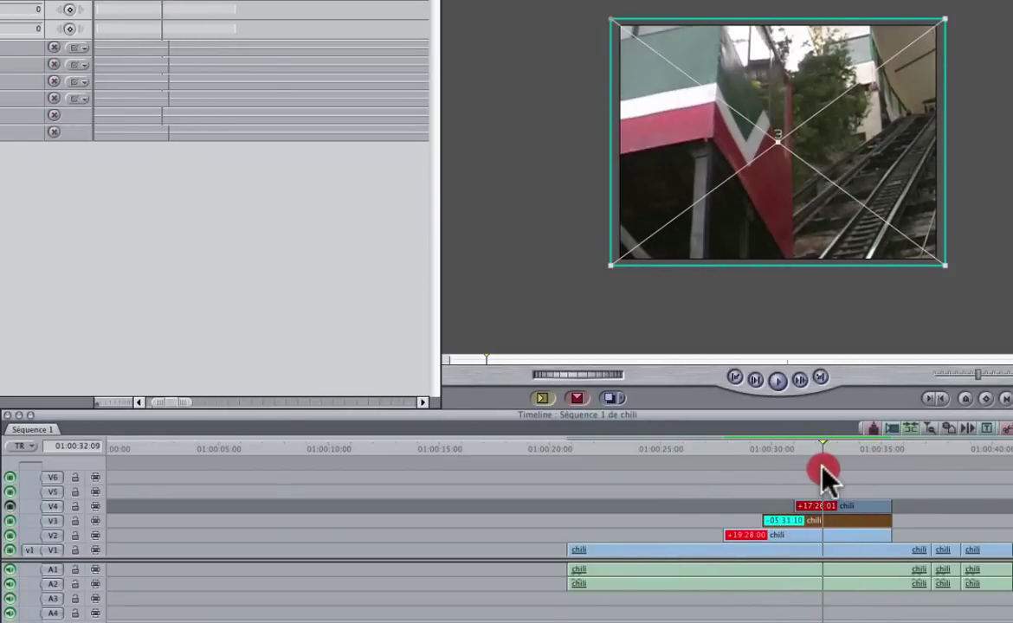
{"action": "mouse_move", "coordinate": [887, 520]}
{"action": "left_mouse_down"}
{"action": "mouse_move", "coordinate": [816, 519]}
{"action": "mouse_move", "coordinate": [846, 522]}
{"action": "left_mouse_up"}
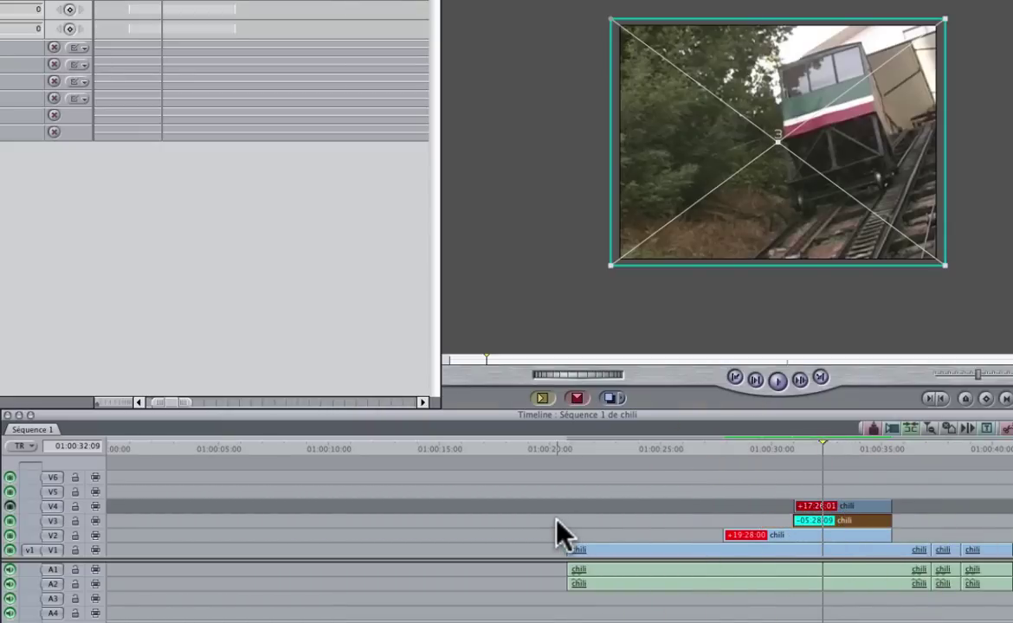
Slow the V3 clip to 80% speed and slide it earlier in the timeline
{"action": "key", "text": "super+j"}
{"action": "type", "text": "80"}
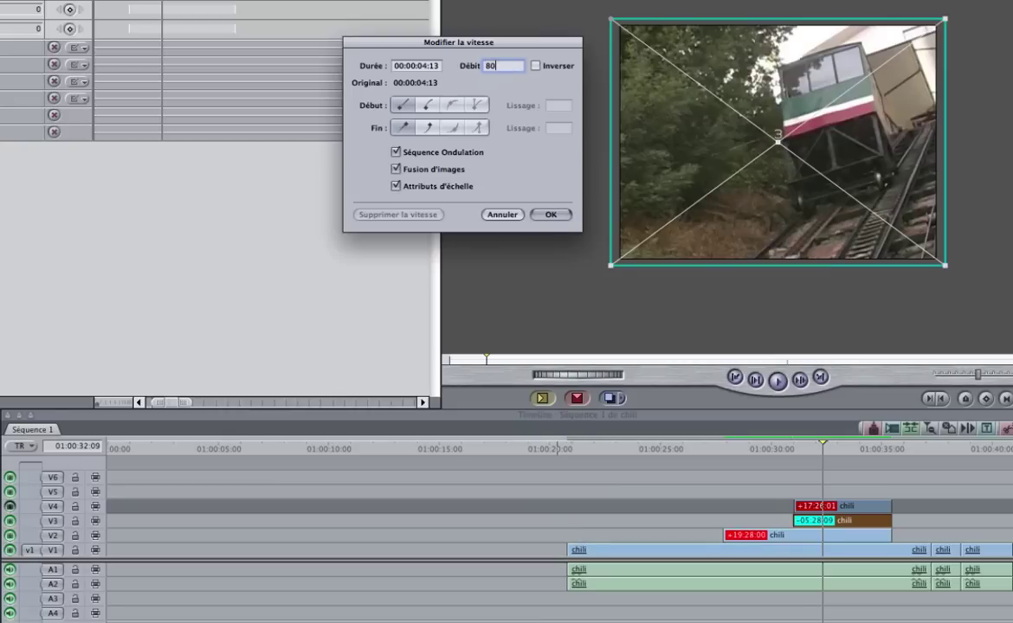
{"action": "key", "text": "Return"}
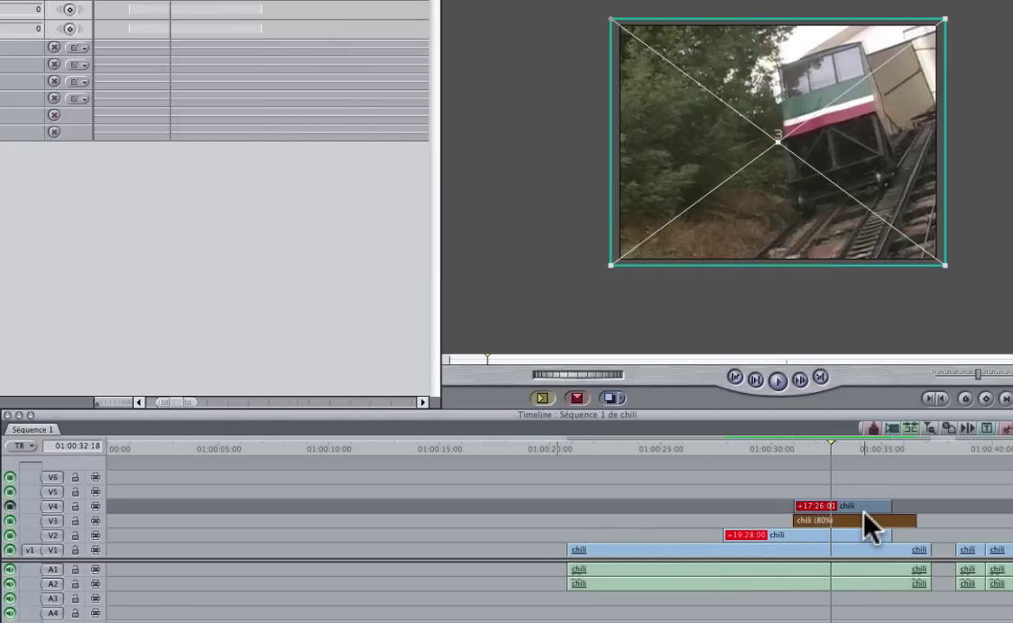
{"action": "left_click_drag", "start_coordinate": [862, 509], "coordinate": [834, 516]}
{"action": "left_click_drag", "start_coordinate": [802, 466], "coordinate": [816, 471]}
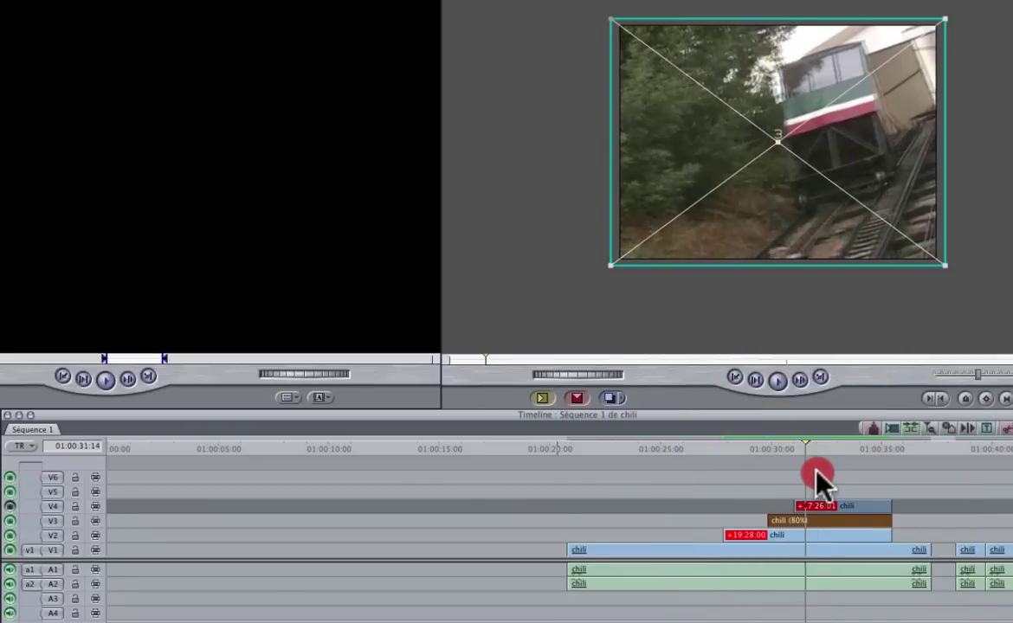
Scale the V3 cable-car clip to 64 and raise its left crop to 6
{"action": "double_click", "coordinate": [821, 515]}
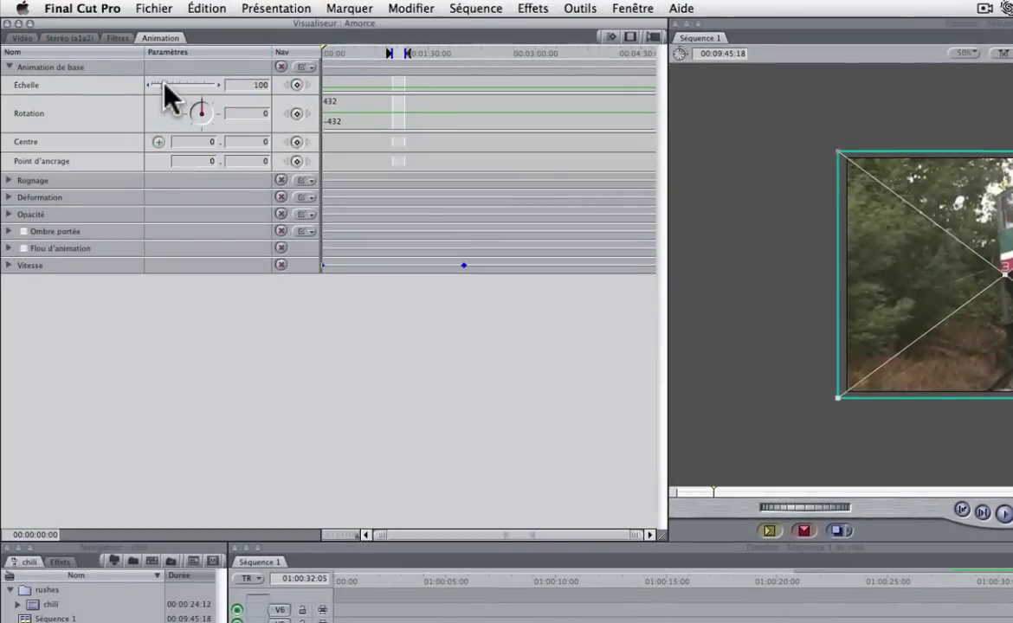
{"action": "left_click_drag", "start_coordinate": [159, 85], "coordinate": [154, 85]}
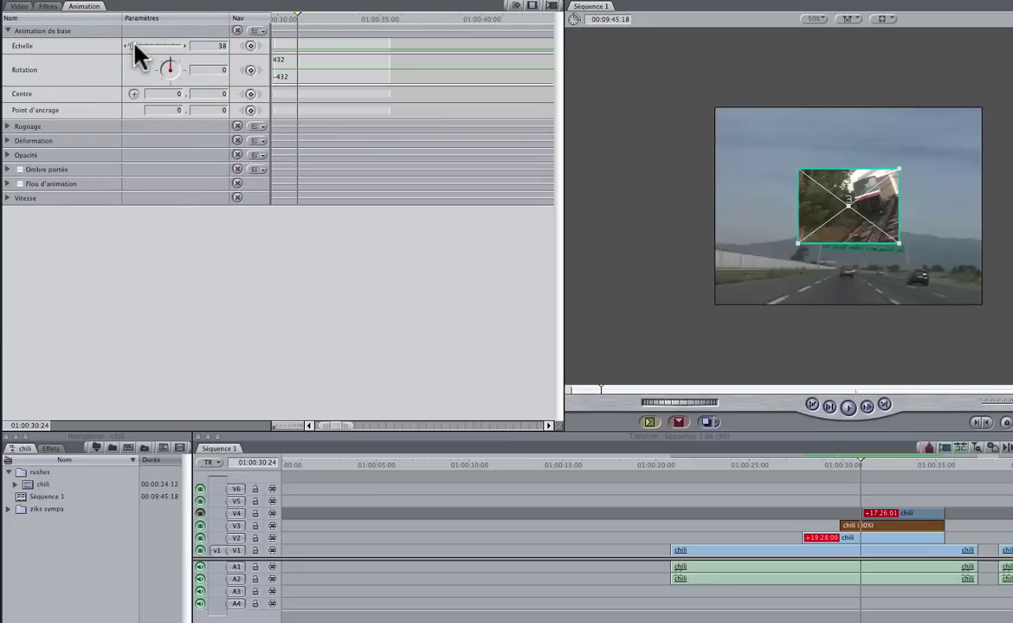
{"action": "left_click_drag", "start_coordinate": [133, 45], "coordinate": [135, 45]}
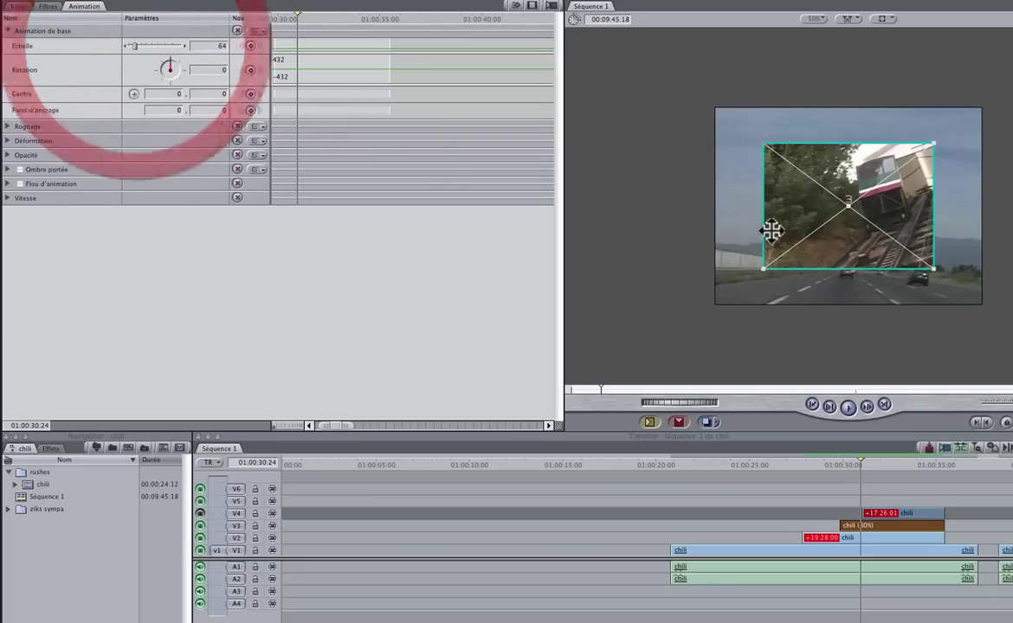
{"action": "left_click", "coordinate": [7, 126]}
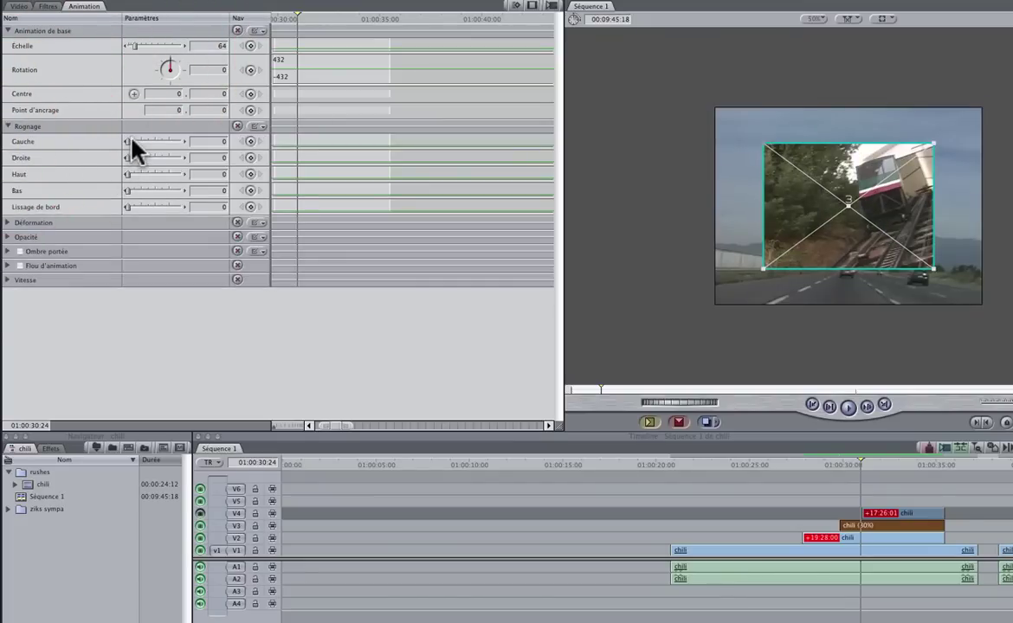
{"action": "left_click_drag", "start_coordinate": [128, 141], "coordinate": [133, 158]}
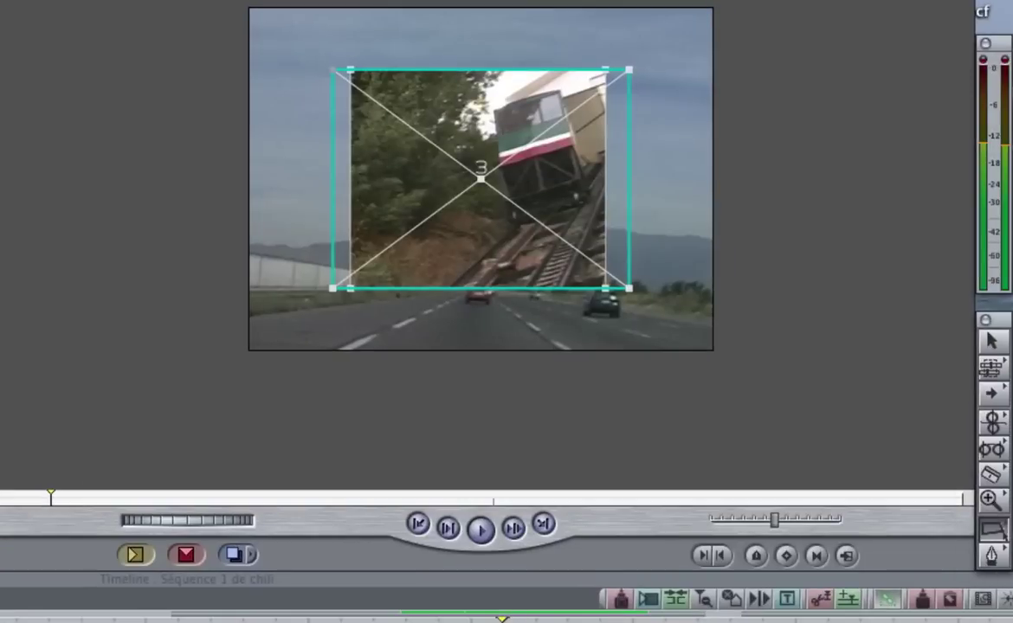
Drag the funicular clip's four corner handles to skew it into a tapered perspective panel
{"action": "left_click", "coordinate": [993, 529]}
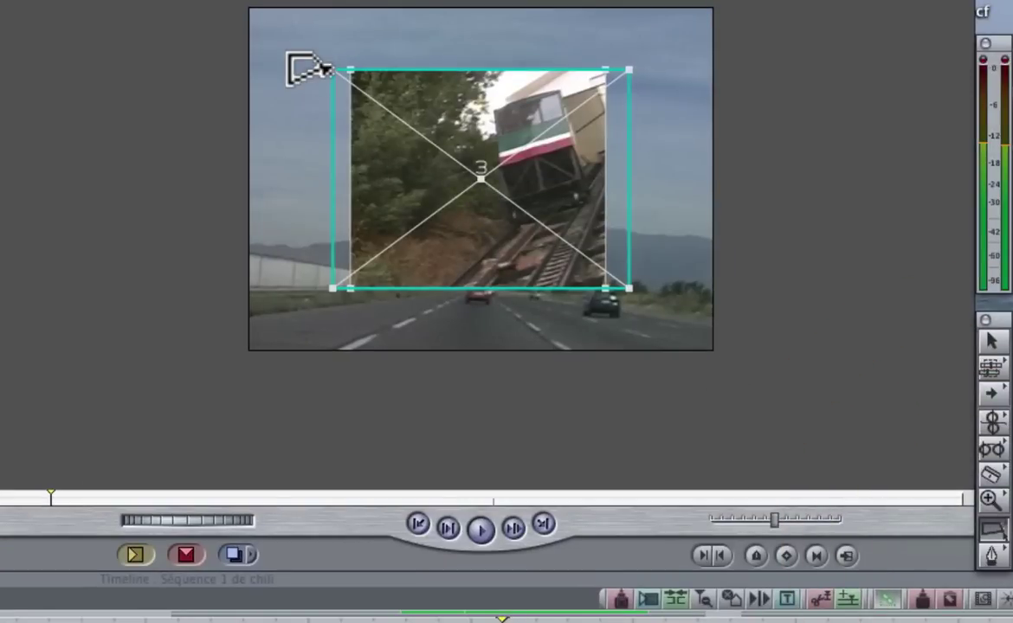
{"action": "left_click_drag", "start_coordinate": [330, 69], "coordinate": [423, 50]}
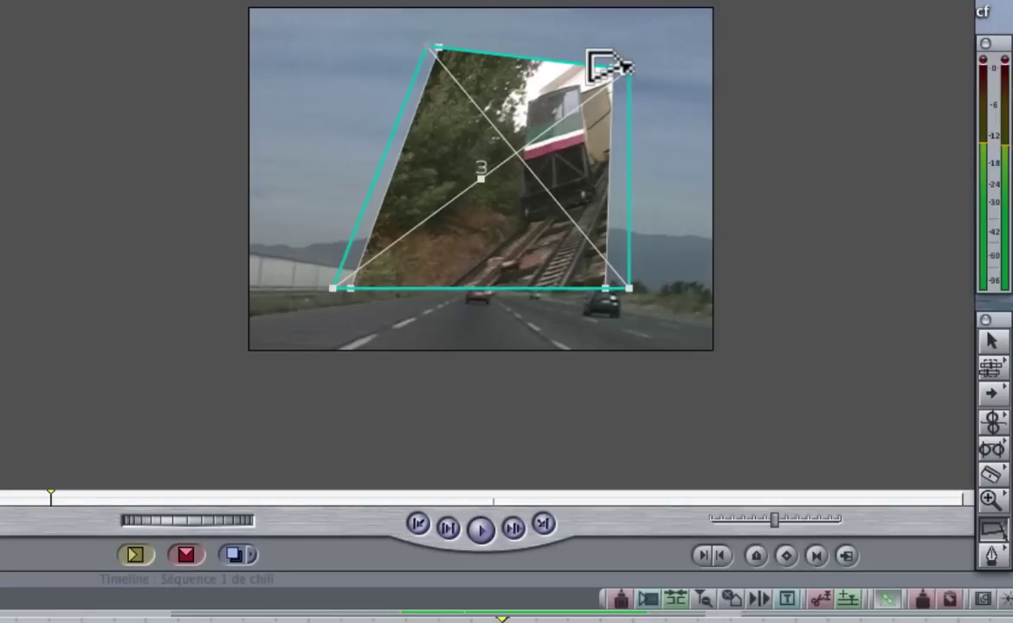
{"action": "left_click_drag", "start_coordinate": [610, 65], "coordinate": [625, 69]}
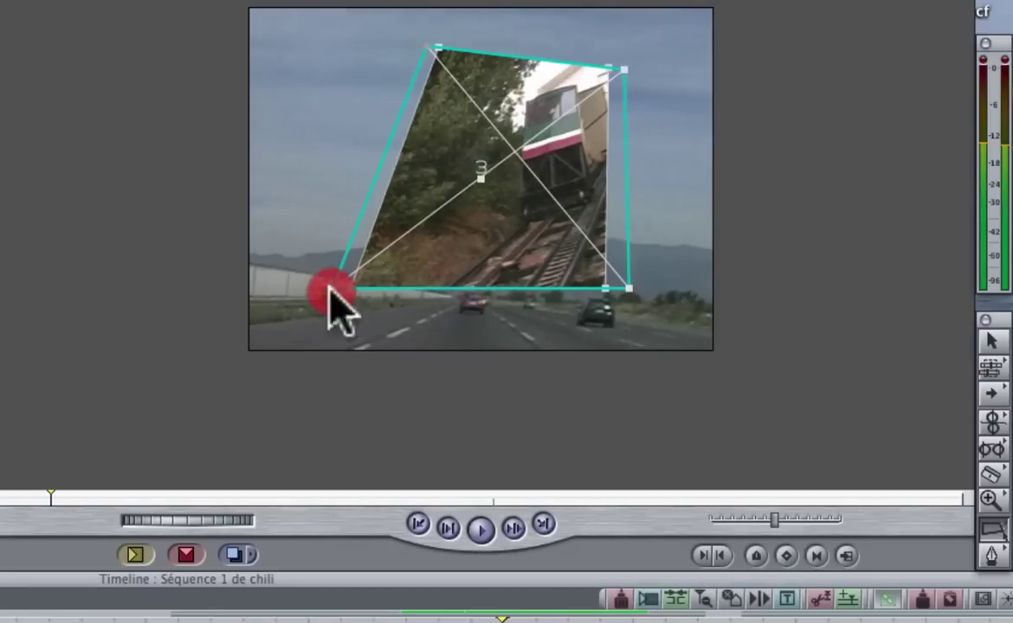
{"action": "left_click_drag", "start_coordinate": [330, 288], "coordinate": [474, 320]}
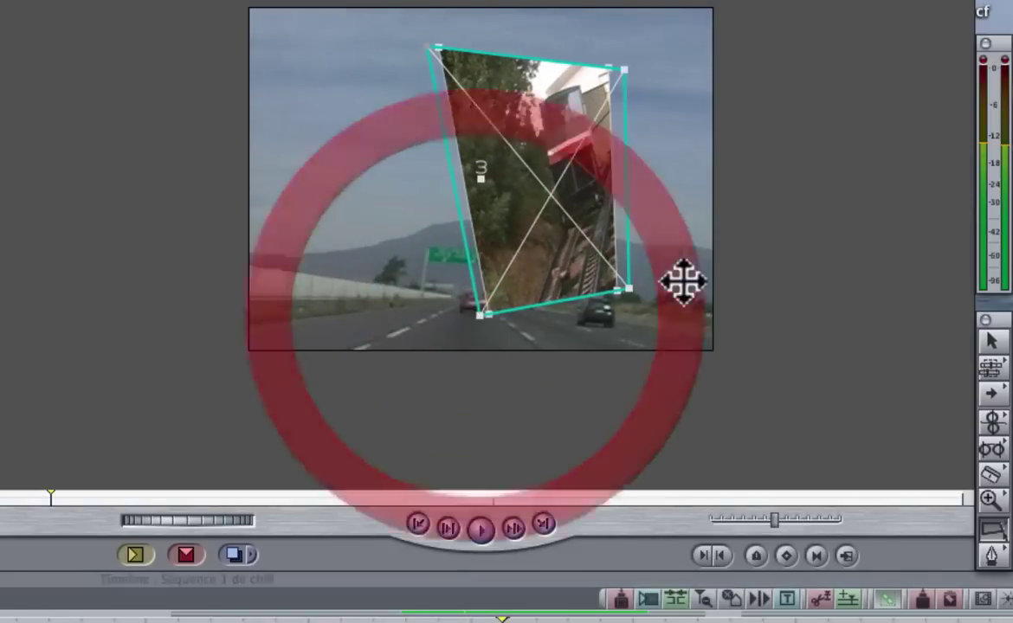
{"action": "left_click_drag", "start_coordinate": [621, 288], "coordinate": [592, 307]}
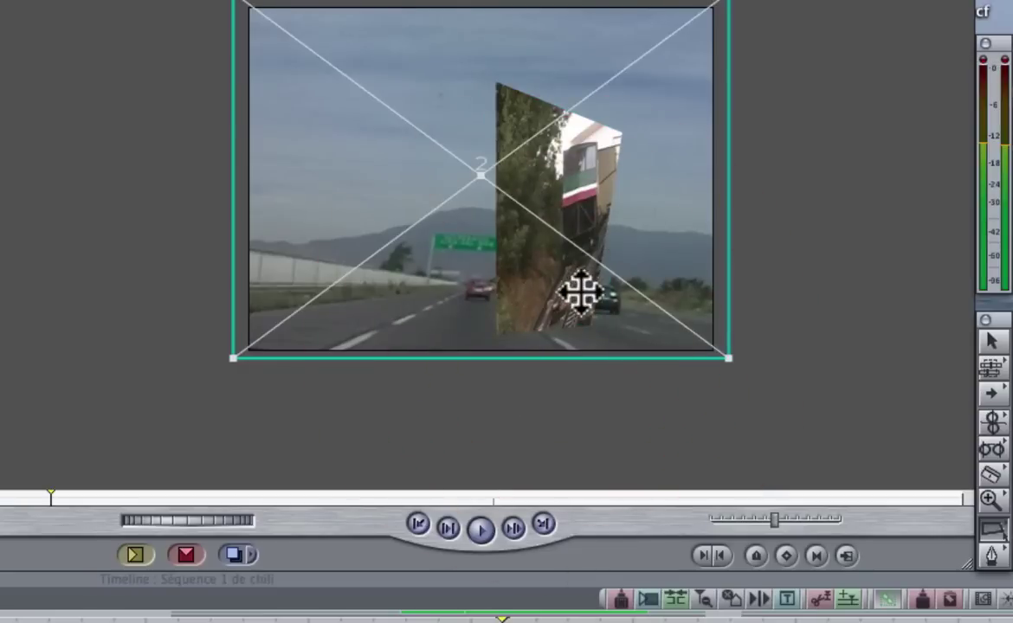
{"action": "left_click", "coordinate": [518, 170]}
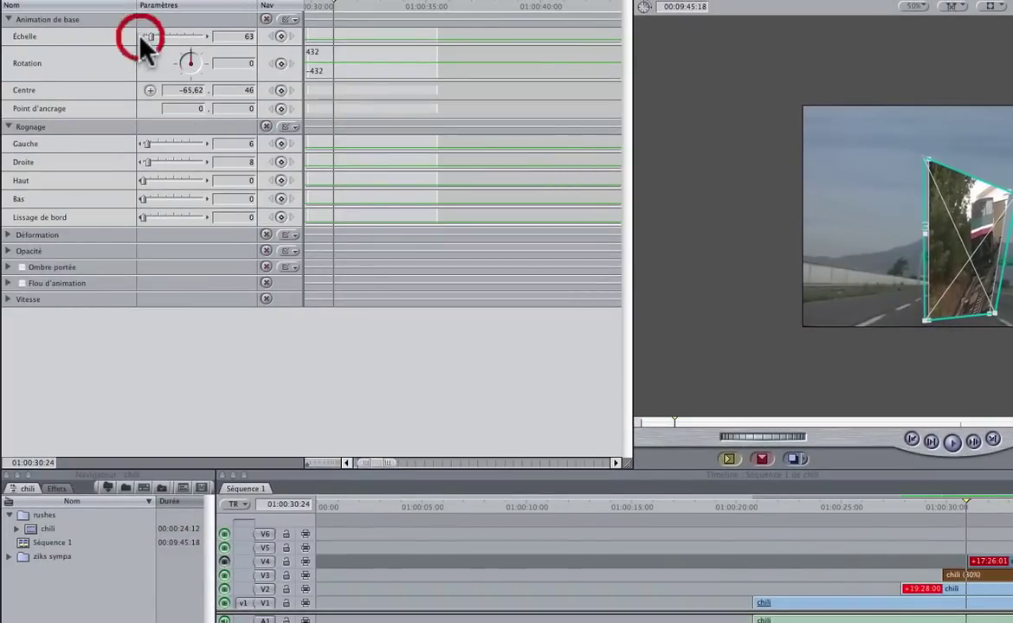
Reduce the funicular panel's scale slightly, then crop the road clip to left 17, right 27
{"action": "left_click_drag", "start_coordinate": [141, 37], "coordinate": [136, 38]}
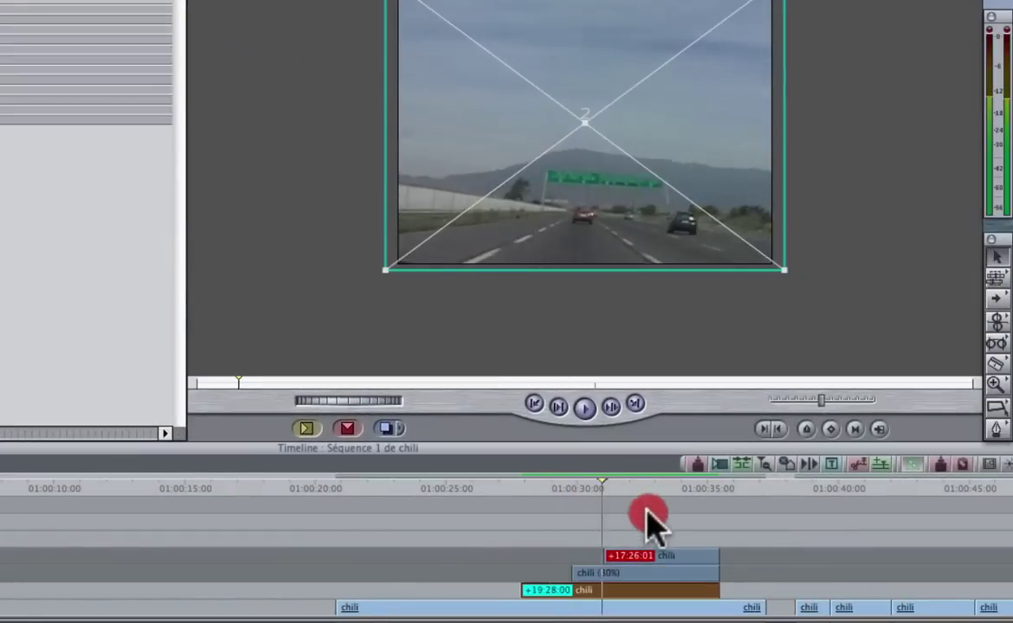
{"action": "mouse_move", "coordinate": [647, 515]}
{"action": "left_mouse_down"}
{"action": "mouse_move", "coordinate": [679, 523]}
{"action": "mouse_move", "coordinate": [559, 532]}
{"action": "mouse_move", "coordinate": [608, 532]}
{"action": "left_mouse_up"}
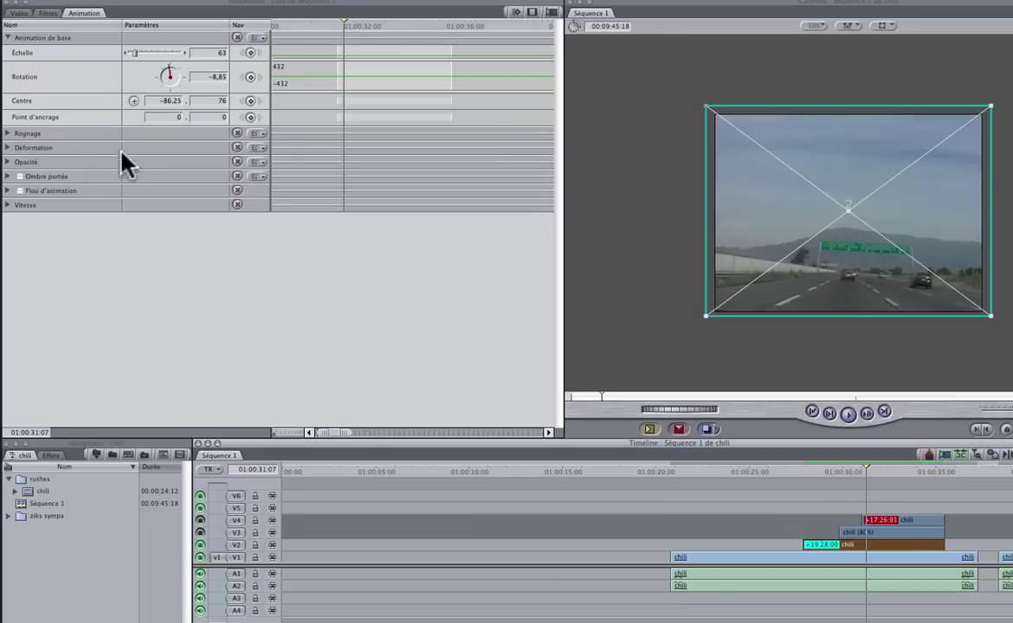
{"action": "left_click", "coordinate": [10, 134]}
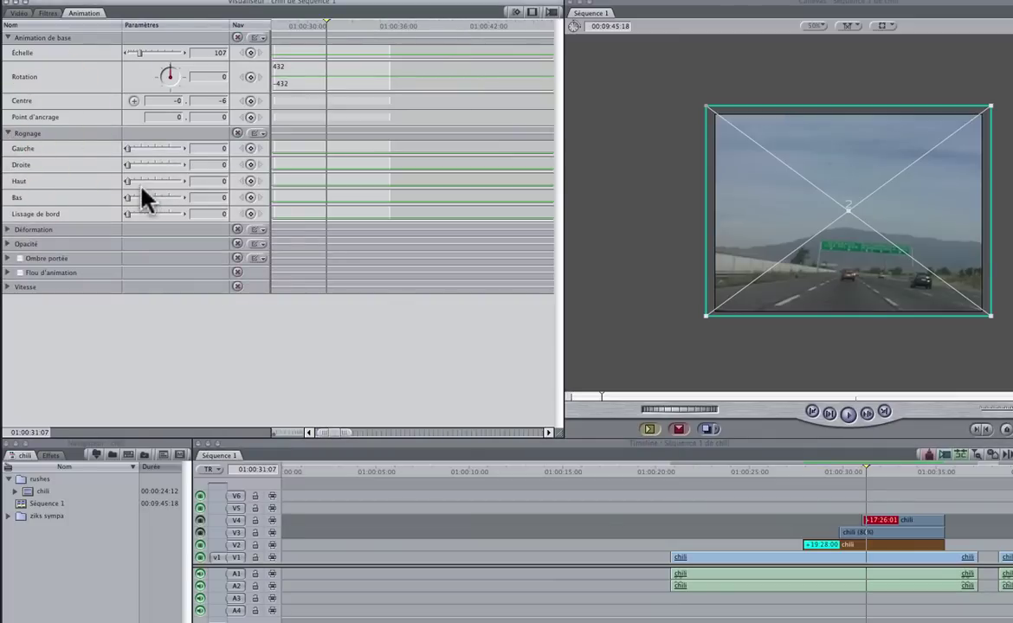
{"action": "left_click_drag", "start_coordinate": [128, 148], "coordinate": [136, 148]}
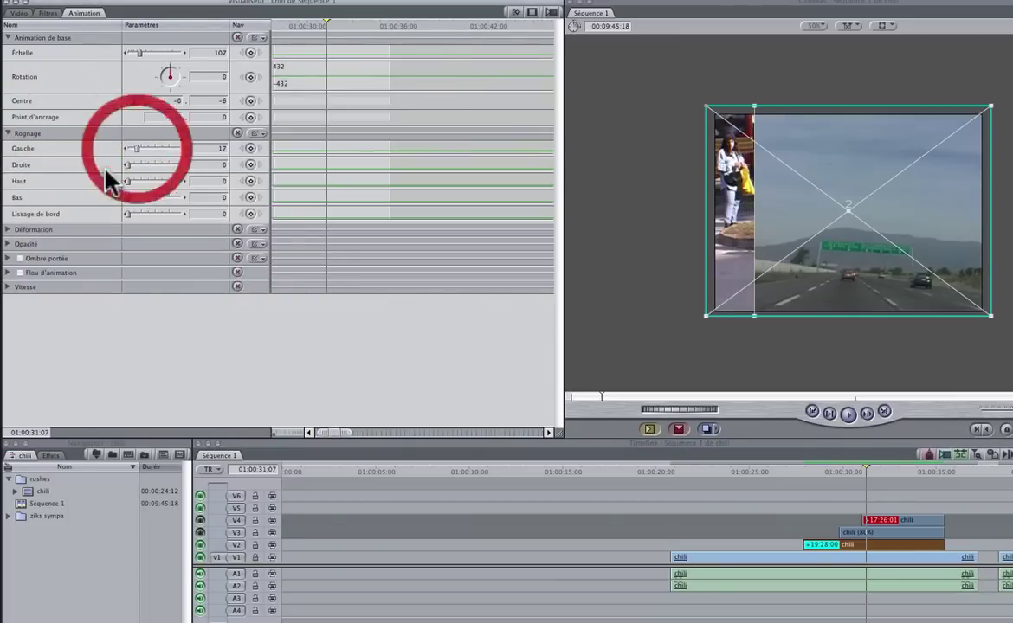
{"action": "mouse_move", "coordinate": [128, 164]}
{"action": "left_mouse_down"}
{"action": "mouse_move", "coordinate": [141, 164]}
{"action": "mouse_move", "coordinate": [143, 148]}
{"action": "mouse_move", "coordinate": [139, 181]}
{"action": "left_mouse_up"}
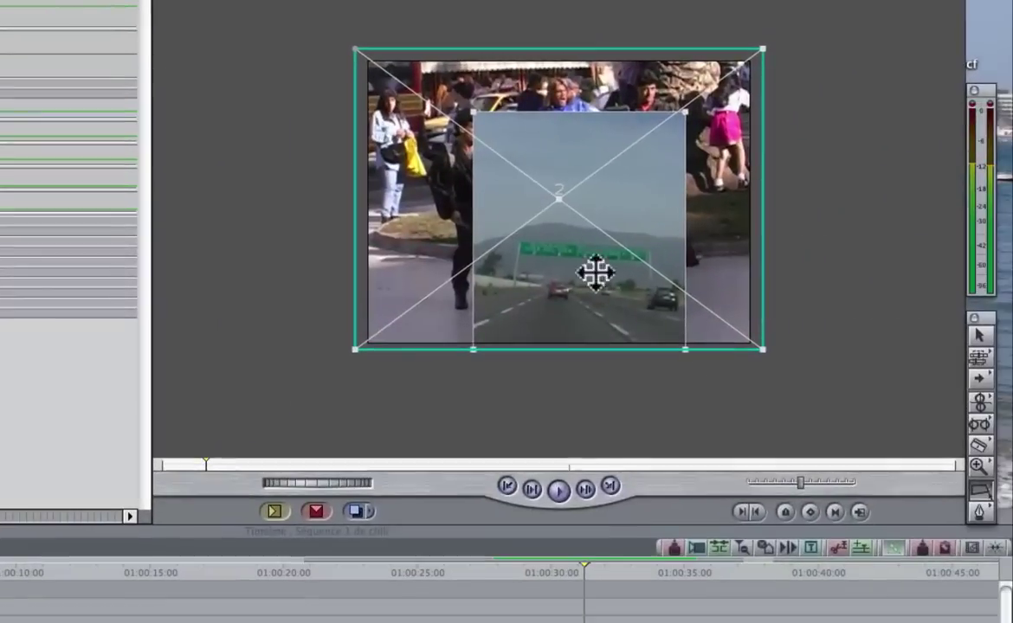
Corner-distort the road clip into a trapezoid by pulling its four corners inward
{"action": "left_click", "coordinate": [985, 487]}
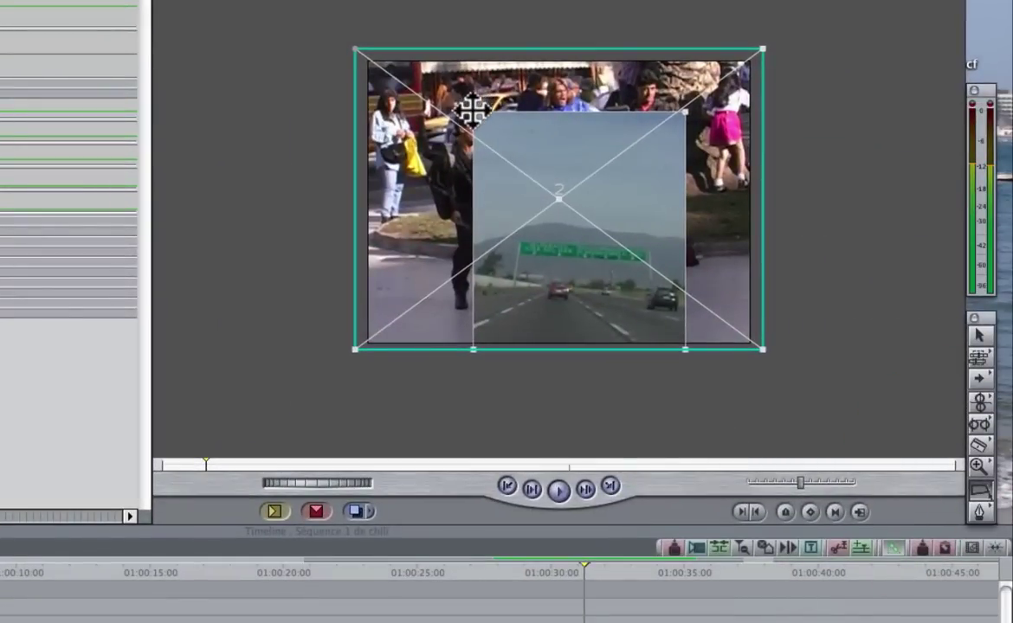
{"action": "left_click_drag", "start_coordinate": [355, 50], "coordinate": [393, 139]}
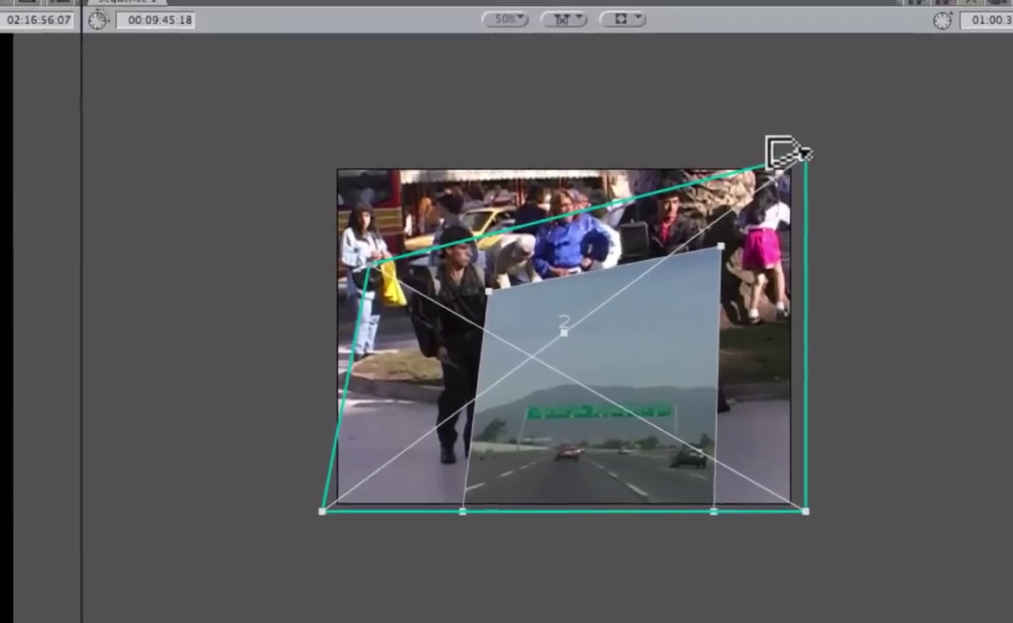
{"action": "left_click_drag", "start_coordinate": [762, 56], "coordinate": [671, 126]}
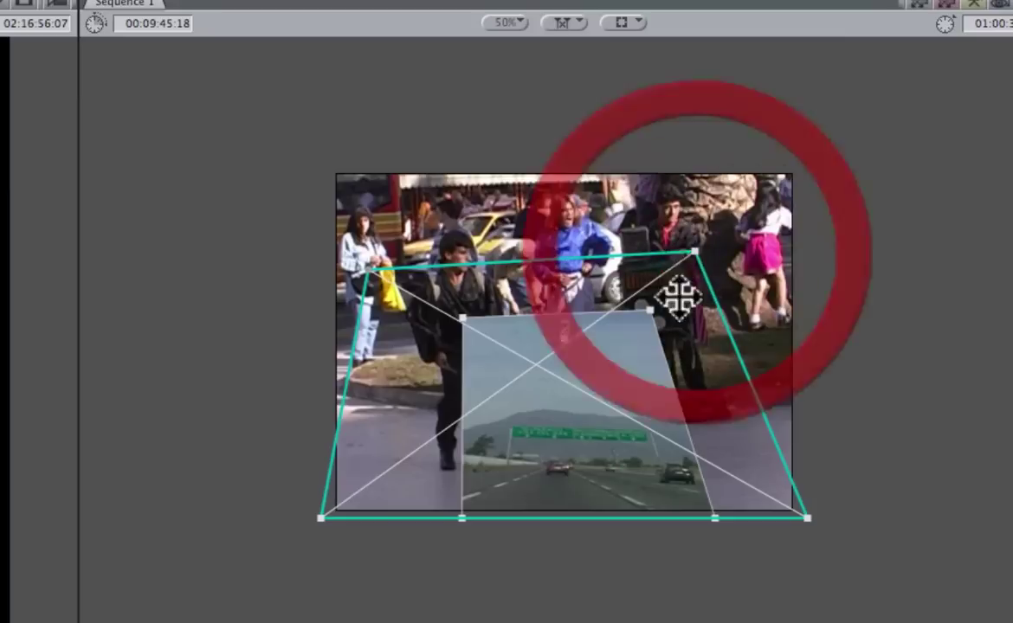
{"action": "left_click_drag", "start_coordinate": [321, 517], "coordinate": [370, 435]}
{"action": "left_click_drag", "start_coordinate": [788, 517], "coordinate": [791, 573]}
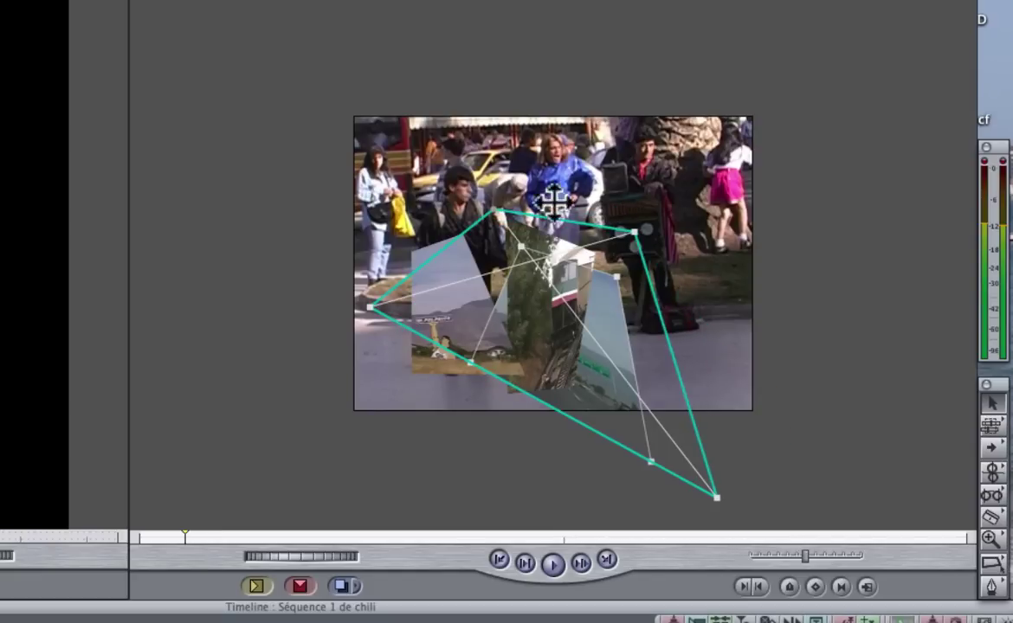
Position the distorted road panel and nudge the left mountain panel over the crowd shot
{"action": "left_click_drag", "start_coordinate": [655, 305], "coordinate": [631, 305]}
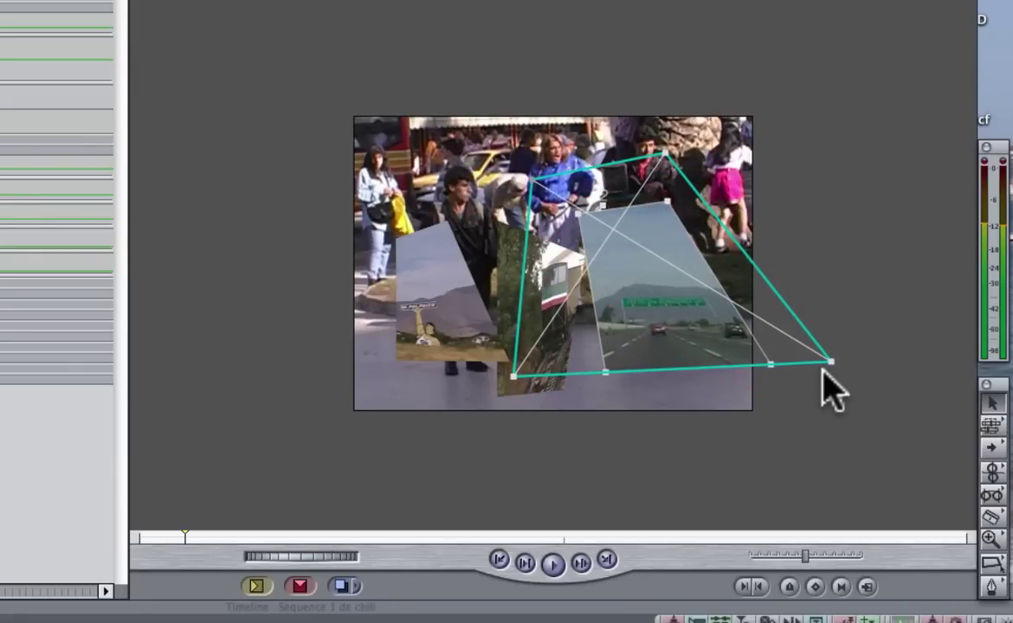
{"action": "left_click_drag", "start_coordinate": [554, 340], "coordinate": [554, 346]}
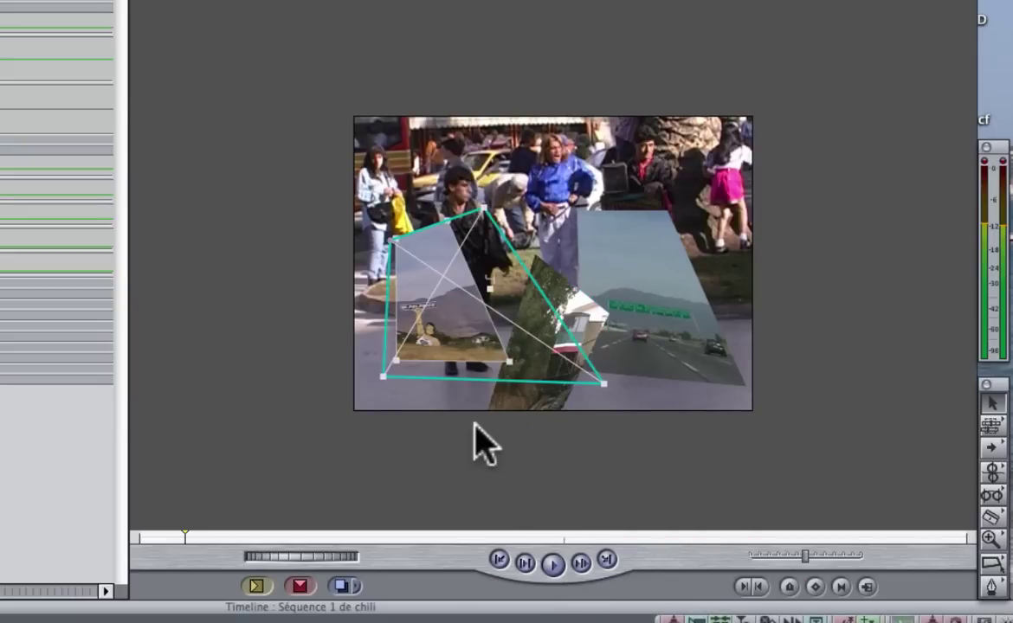
{"action": "left_click", "coordinate": [454, 377]}
{"action": "left_click_drag", "start_coordinate": [453, 370], "coordinate": [454, 386]}
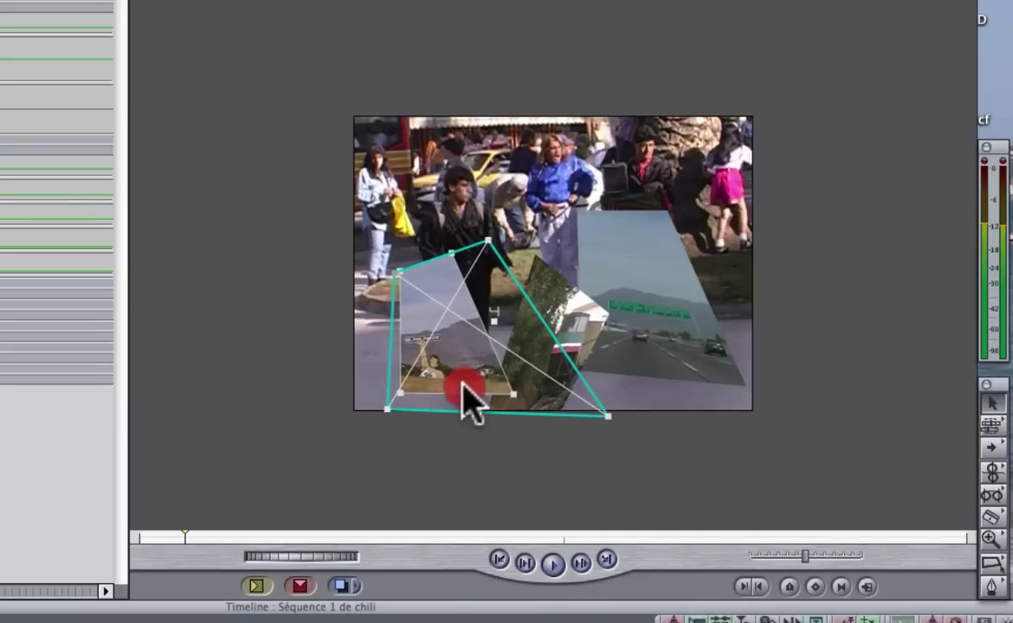
{"action": "left_click", "coordinate": [685, 366]}
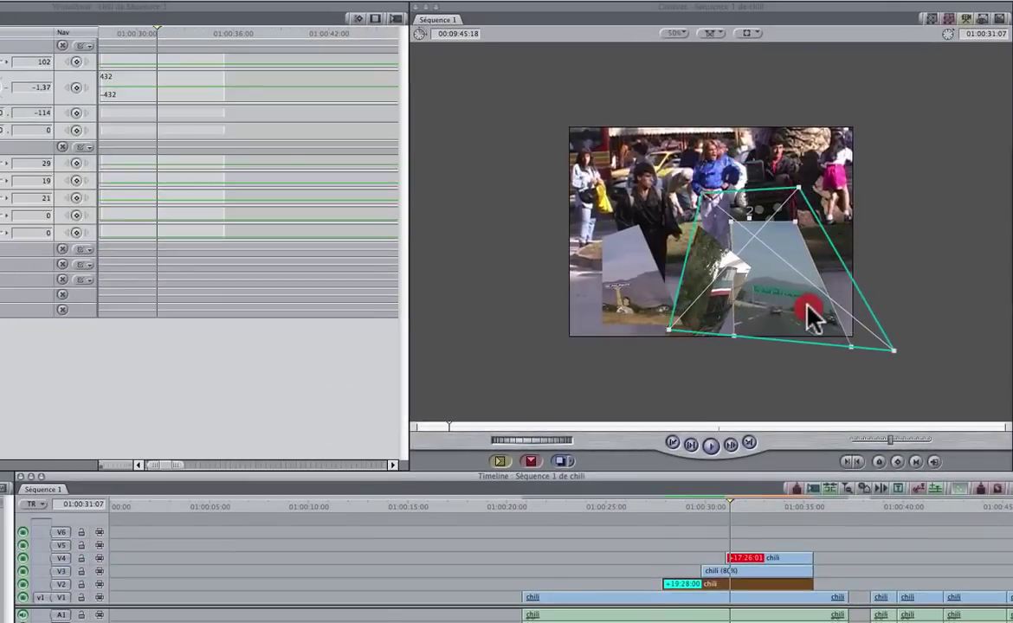
Scrub the playhead to about 01:00:25 over the drummer shot and deselect the clips
{"action": "mouse_move", "coordinate": [724, 513]}
{"action": "left_mouse_down"}
{"action": "mouse_move", "coordinate": [742, 524]}
{"action": "mouse_move", "coordinate": [651, 535]}
{"action": "mouse_move", "coordinate": [673, 538]}
{"action": "left_mouse_up"}
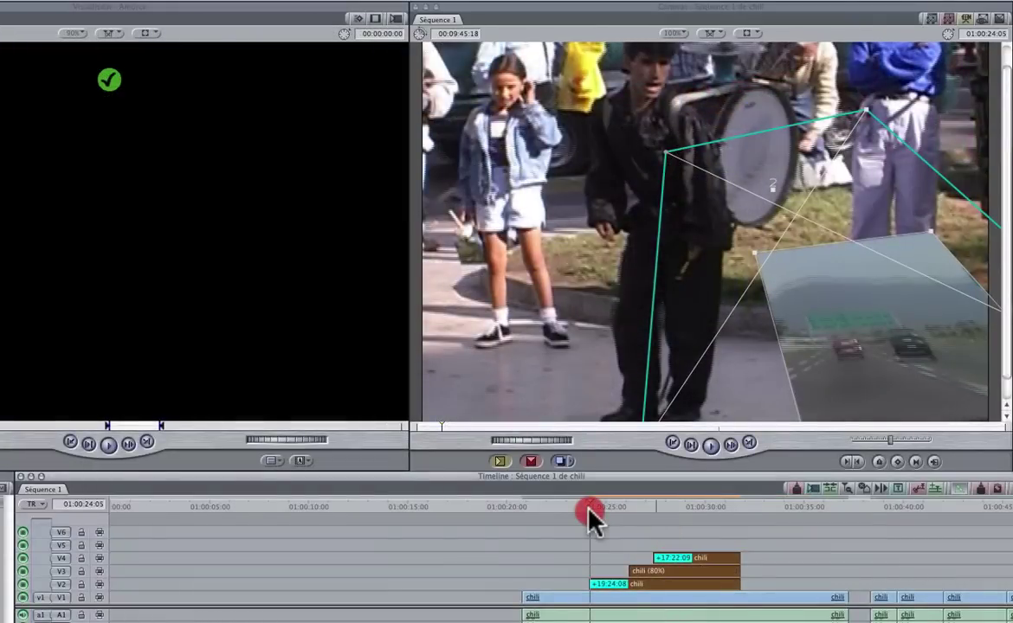
{"action": "mouse_move", "coordinate": [591, 518]}
{"action": "left_mouse_down"}
{"action": "mouse_move", "coordinate": [618, 522]}
{"action": "mouse_move", "coordinate": [623, 504]}
{"action": "left_mouse_up"}
{"action": "left_click", "coordinate": [573, 558]}
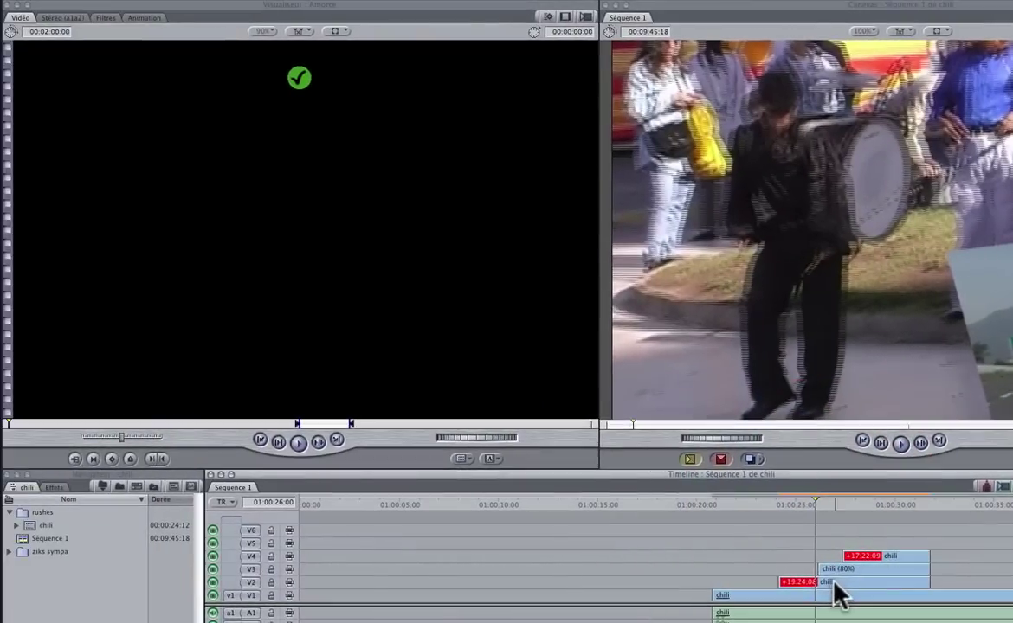
Rotate the V2 road clip to -10 degrees
{"action": "double_click", "coordinate": [832, 583]}
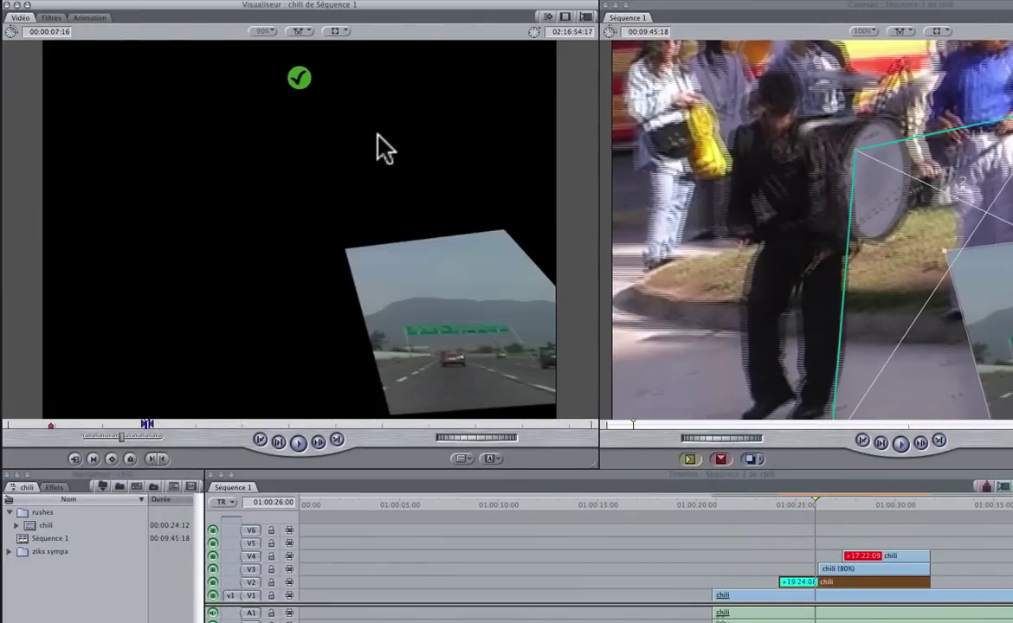
{"action": "left_click", "coordinate": [90, 18]}
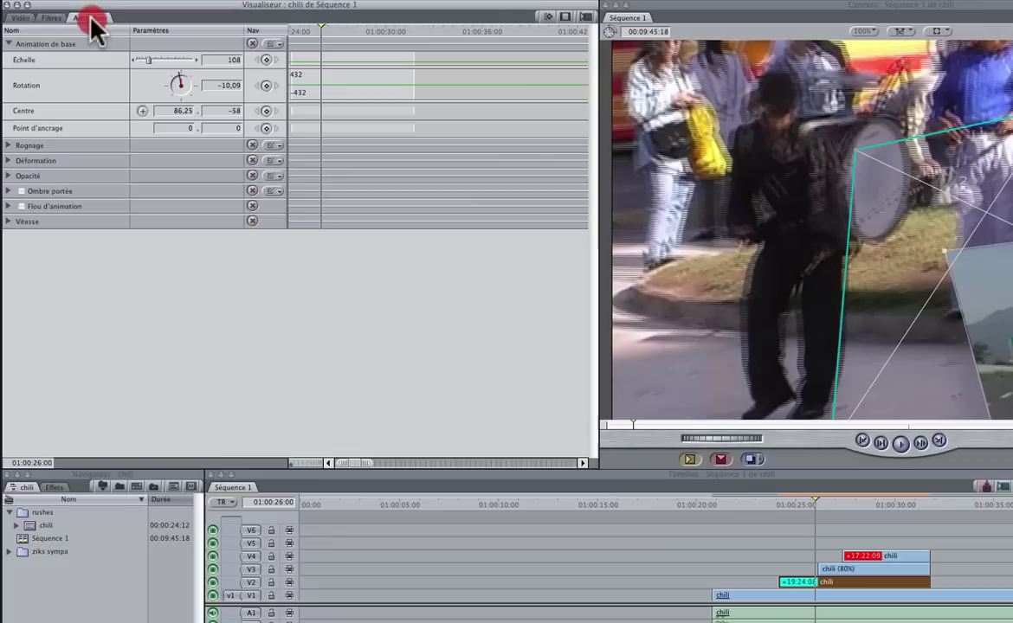
{"action": "left_click", "coordinate": [210, 81]}
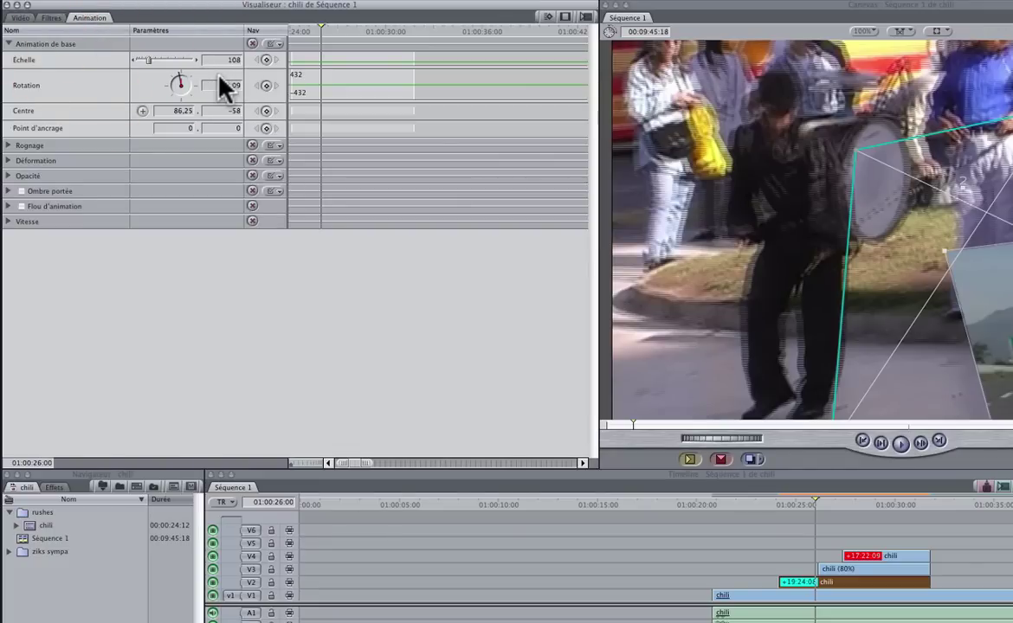
{"action": "type", "text": "-10"}
Add Centre keyframes and set the road panel's starting position lower right at 50% Canvas zoom
{"action": "left_click", "coordinate": [265, 111]}
{"action": "left_click", "coordinate": [861, 442]}
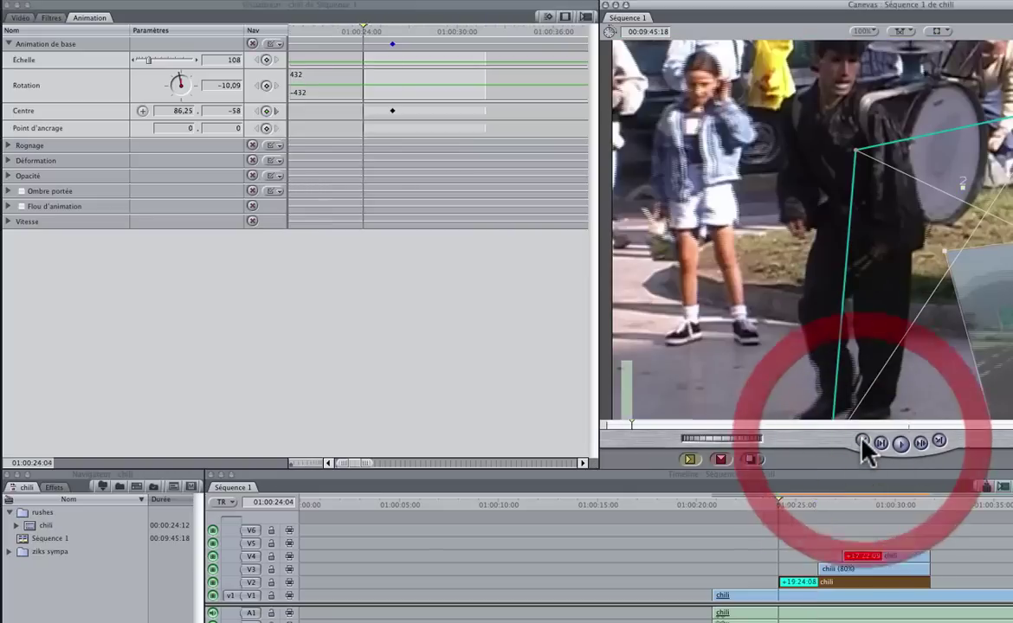
{"action": "left_click", "coordinate": [265, 111]}
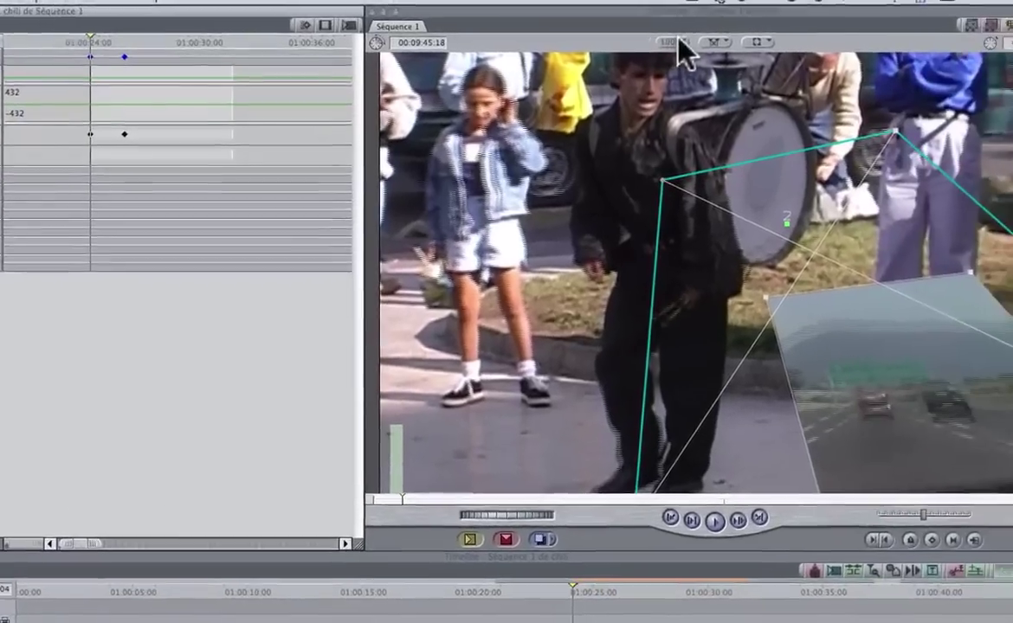
{"action": "left_click", "coordinate": [839, 31]}
{"action": "left_click", "coordinate": [659, 69]}
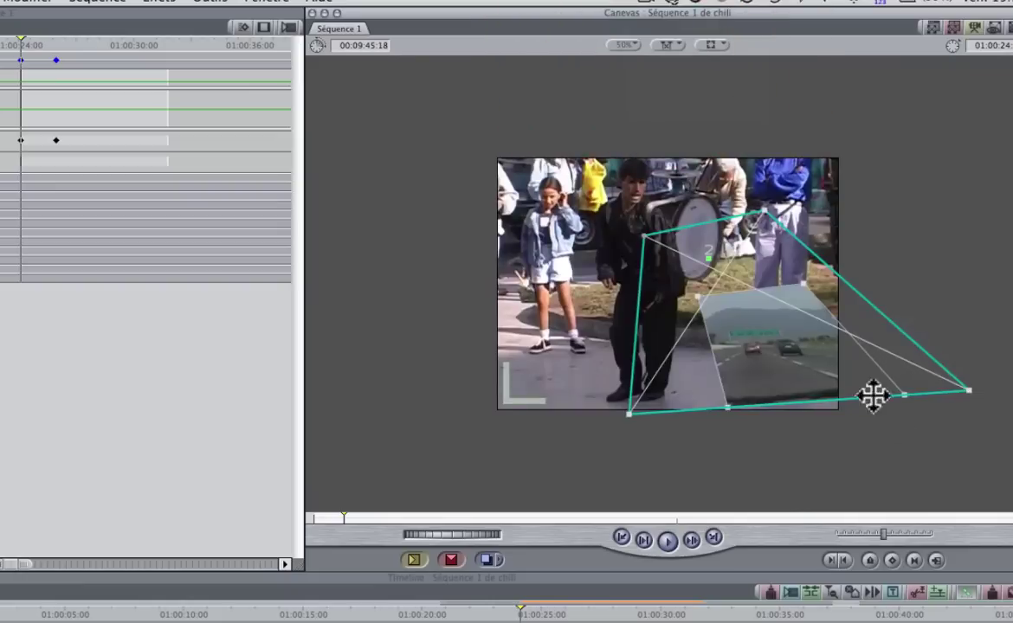
{"action": "mouse_move", "coordinate": [751, 356]}
{"action": "left_mouse_down"}
{"action": "mouse_move", "coordinate": [852, 480]}
{"action": "mouse_move", "coordinate": [814, 492]}
{"action": "left_mouse_up"}
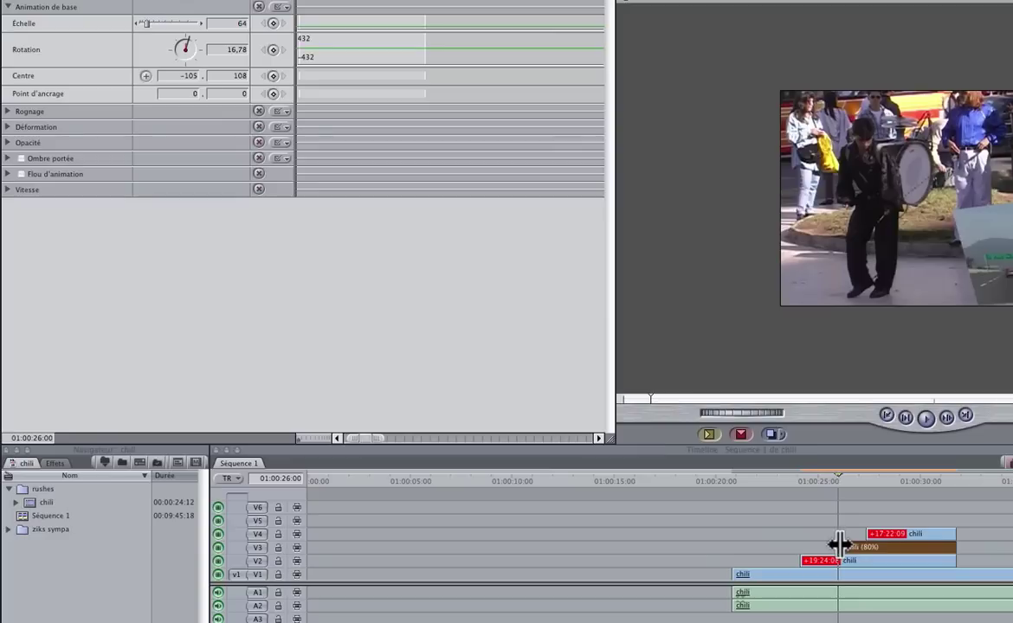
Keyframe the Polpaico panel's Centre, moving it off the frame's left at 01:00:27:10
{"action": "left_click", "coordinate": [274, 76]}
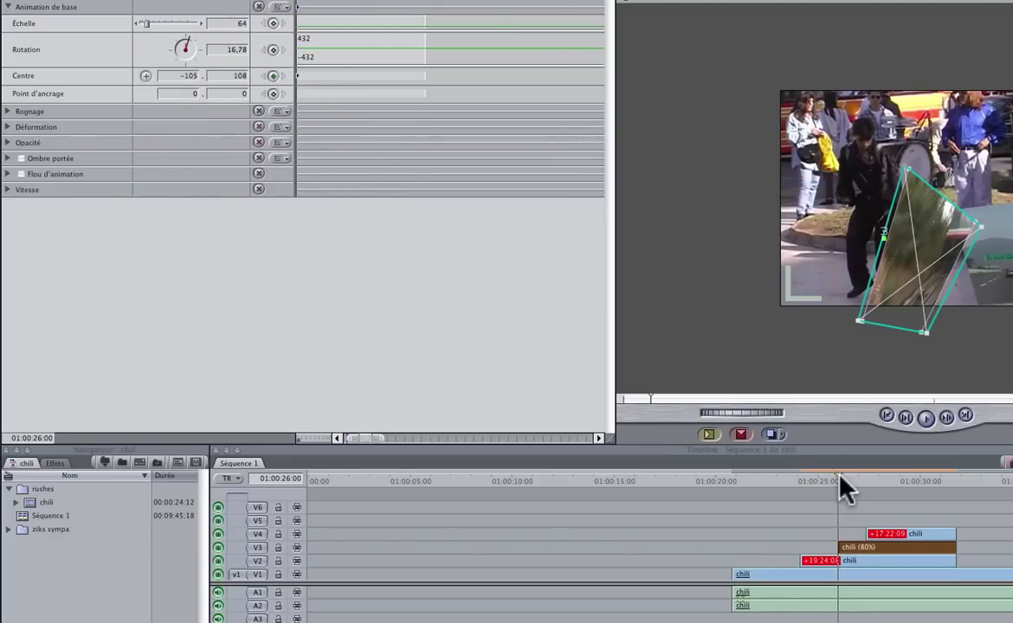
{"action": "left_click_drag", "start_coordinate": [838, 476], "coordinate": [867, 478]}
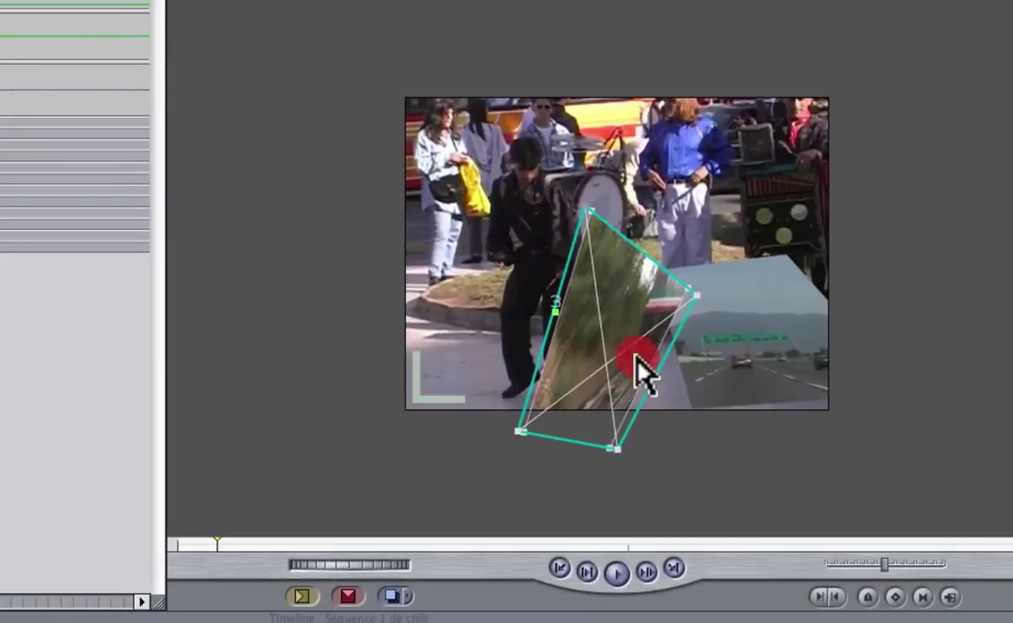
{"action": "left_click_drag", "start_coordinate": [636, 358], "coordinate": [317, 305]}
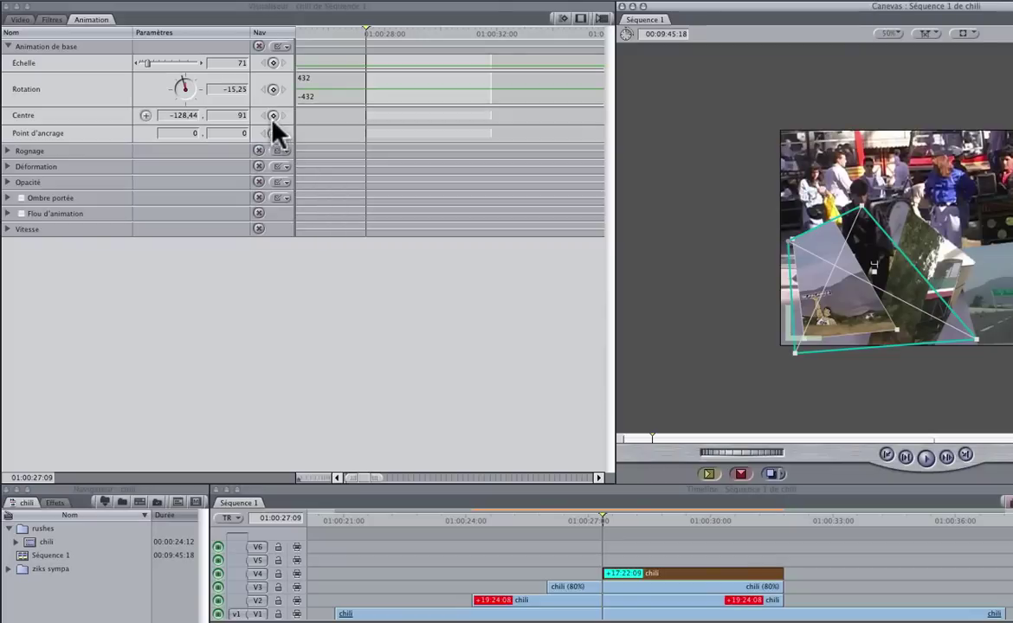
{"action": "left_click", "coordinate": [273, 115]}
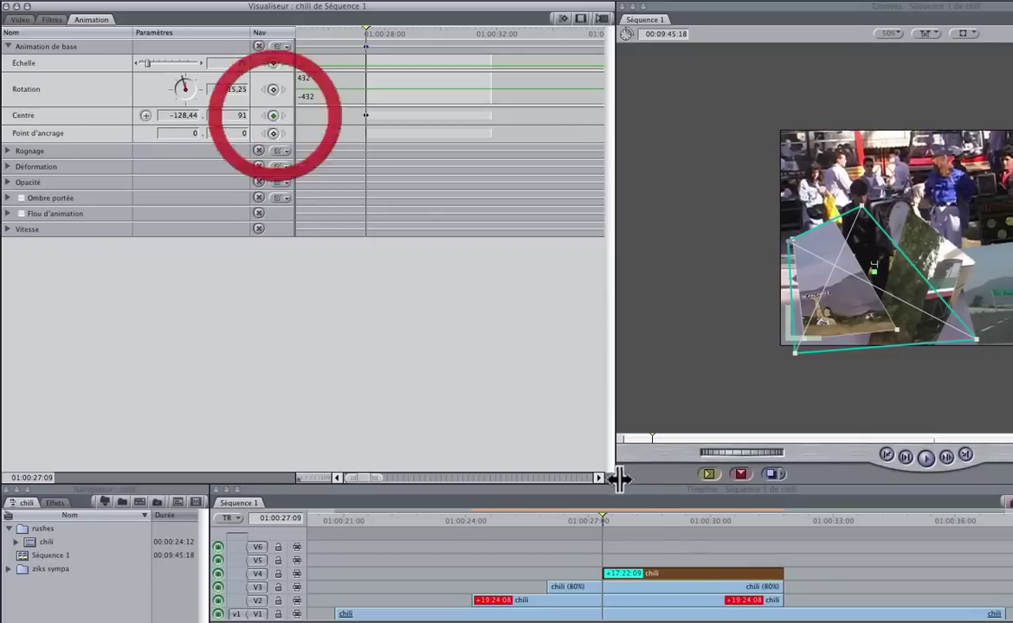
Add a Centre keyframe at 01:00:28:03 and shift the earlier keyframe's panel down and left
{"action": "left_click", "coordinate": [633, 519]}
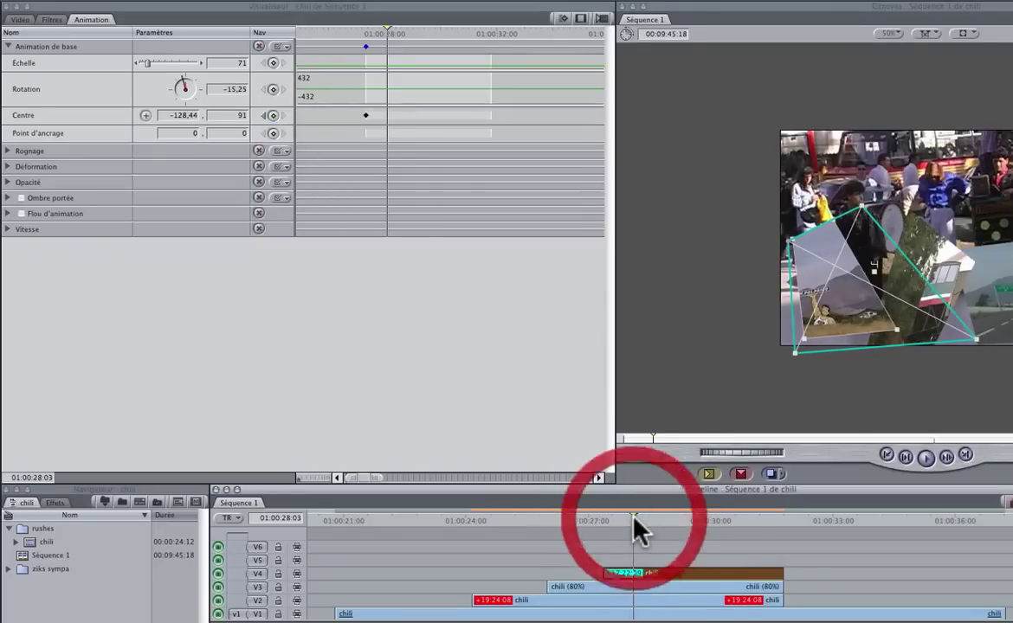
{"action": "left_click", "coordinate": [273, 115]}
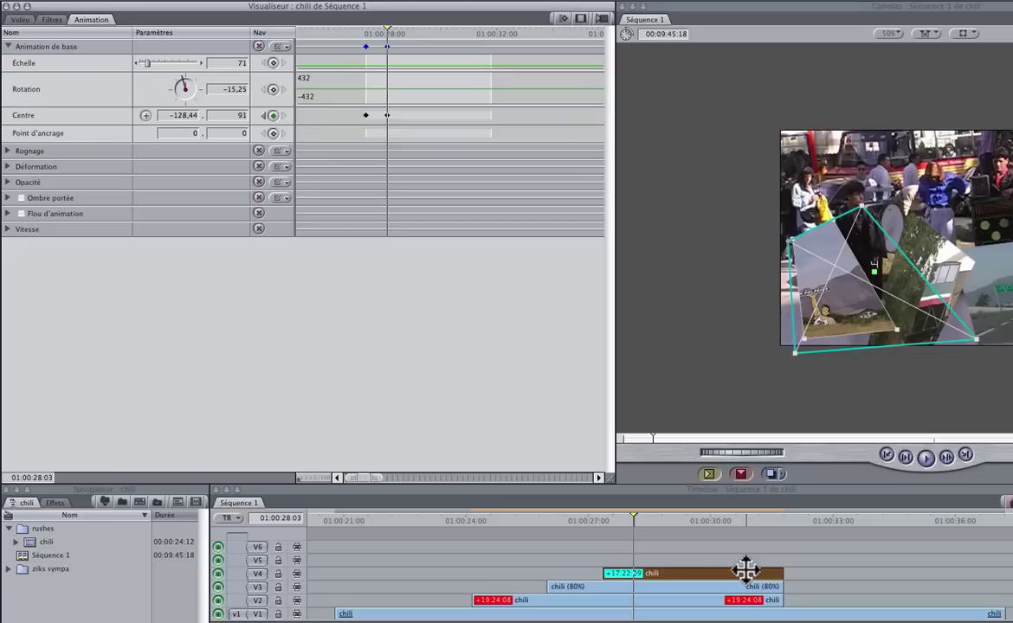
{"action": "left_click", "coordinate": [262, 116]}
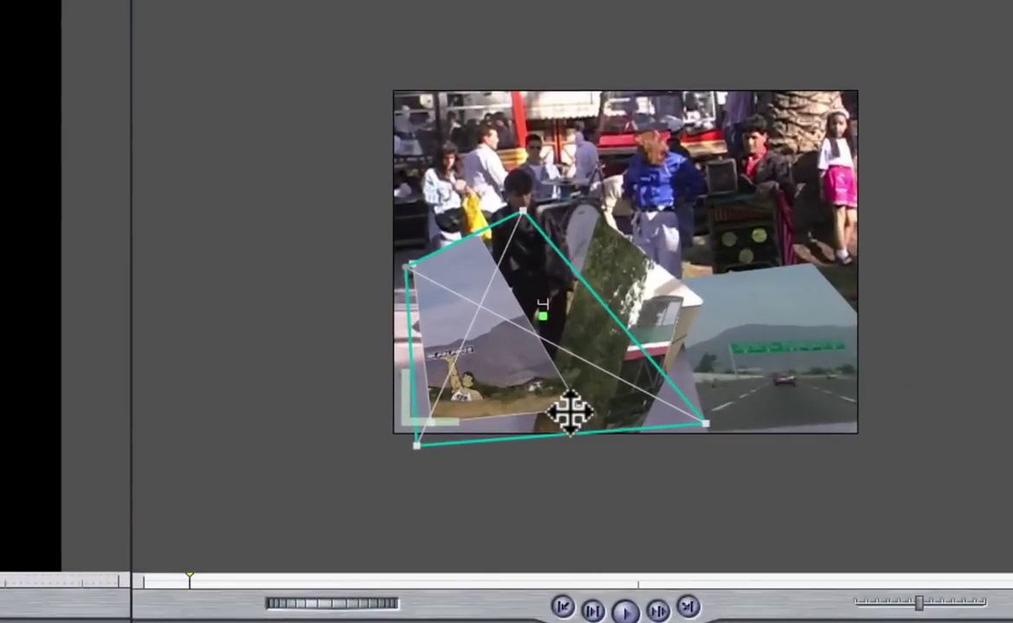
{"action": "mouse_move", "coordinate": [539, 381]}
{"action": "left_mouse_down"}
{"action": "mouse_move", "coordinate": [480, 597]}
{"action": "mouse_move", "coordinate": [640, 571]}
{"action": "left_mouse_up"}
{"action": "left_click", "coordinate": [136, 509]}
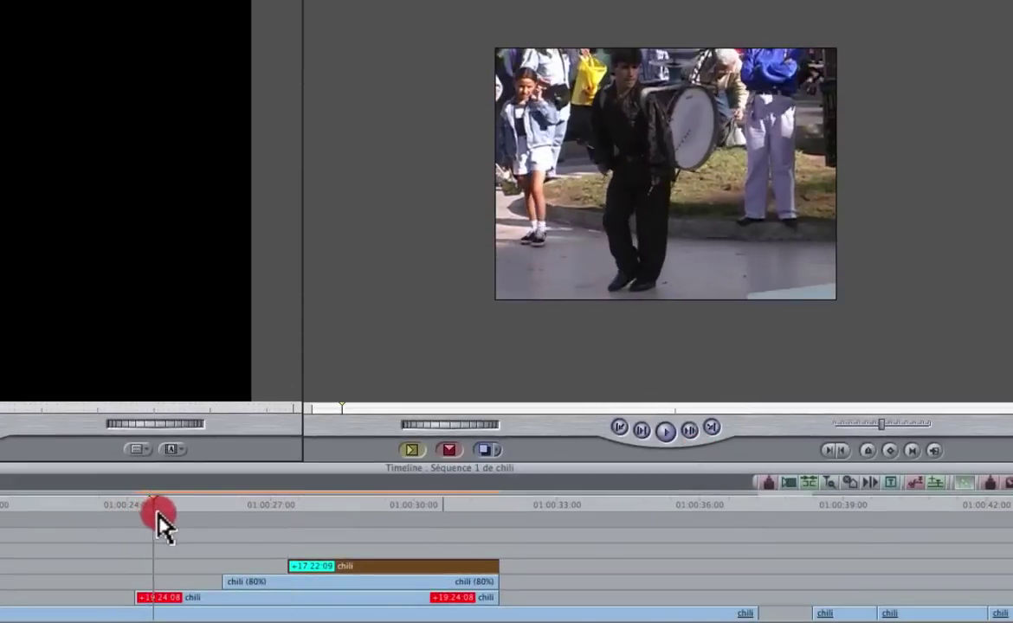
Scrub through the angled-panel composite and render the sequence with Cmd+R
{"action": "left_click_drag", "start_coordinate": [136, 509], "coordinate": [362, 543]}
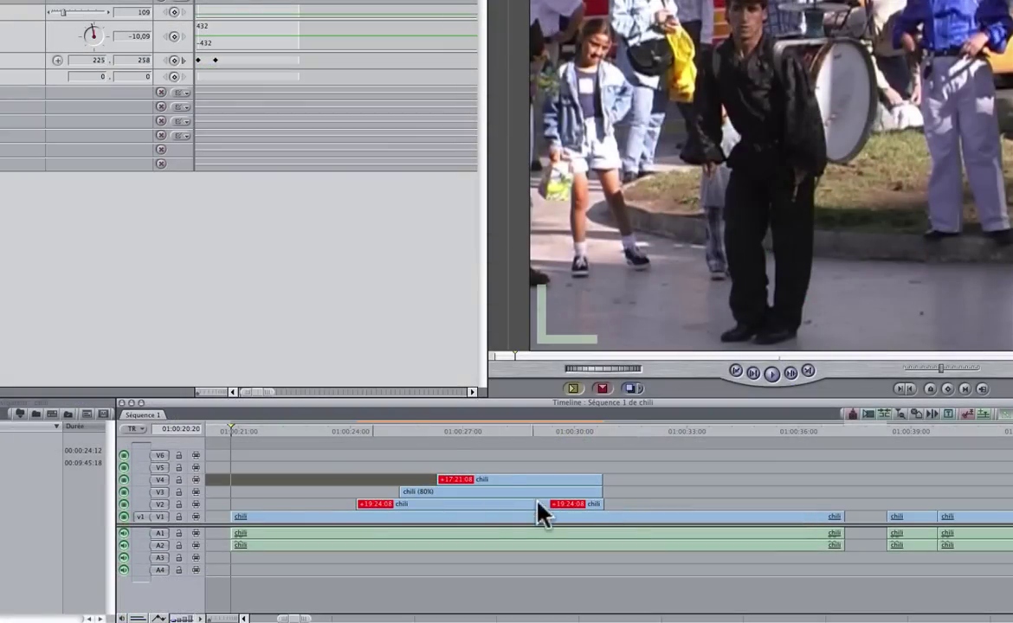
{"action": "key", "text": "super+r"}
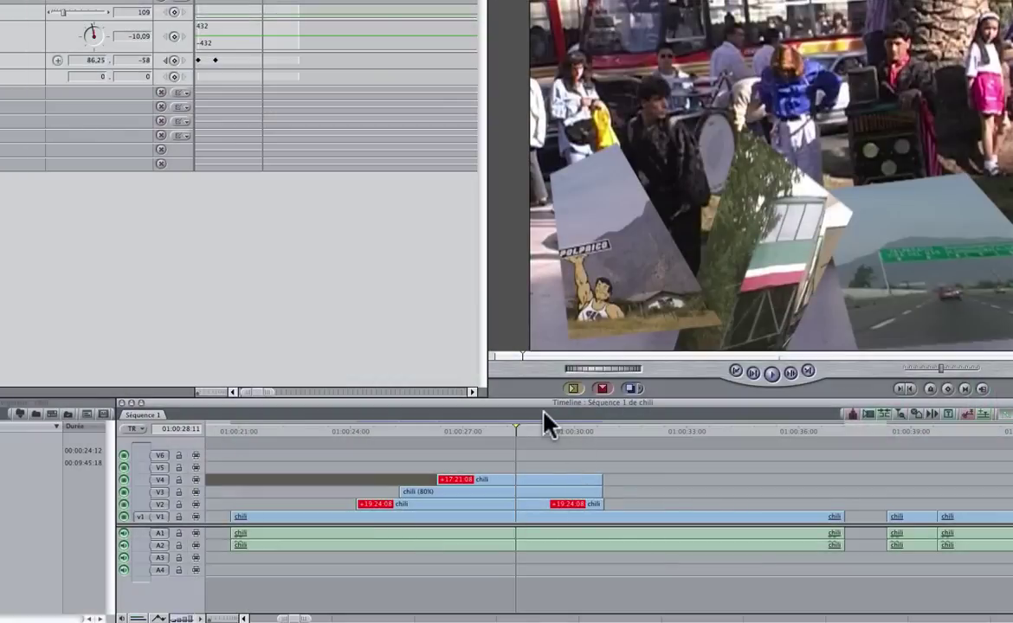
Create a plain Texte generator title and play the sequence to preview it
{"action": "left_click", "coordinate": [389, 389]}
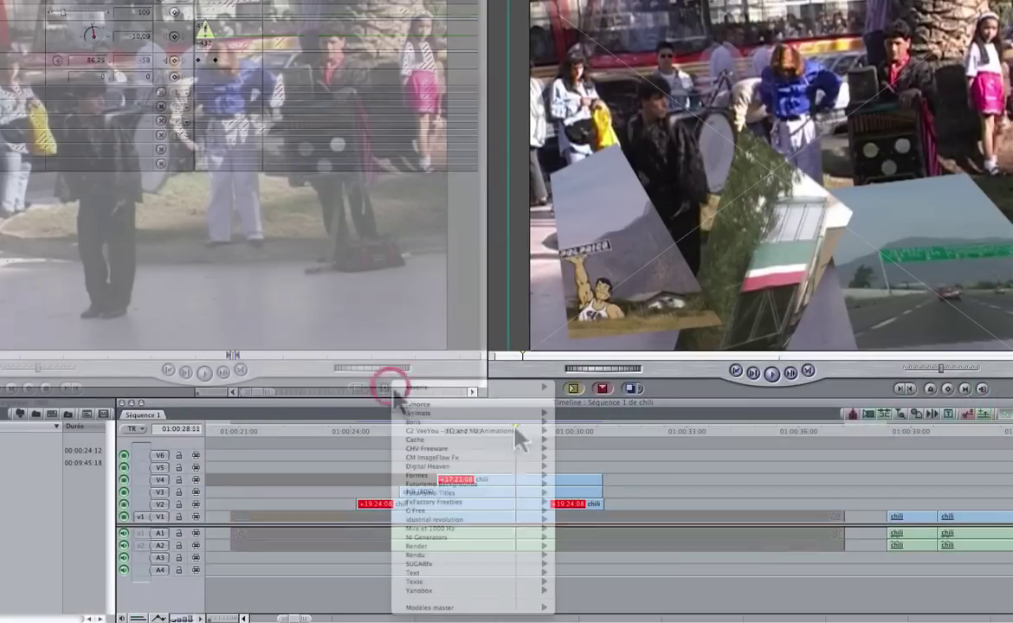
{"action": "mouse_move", "coordinate": [450, 588]}
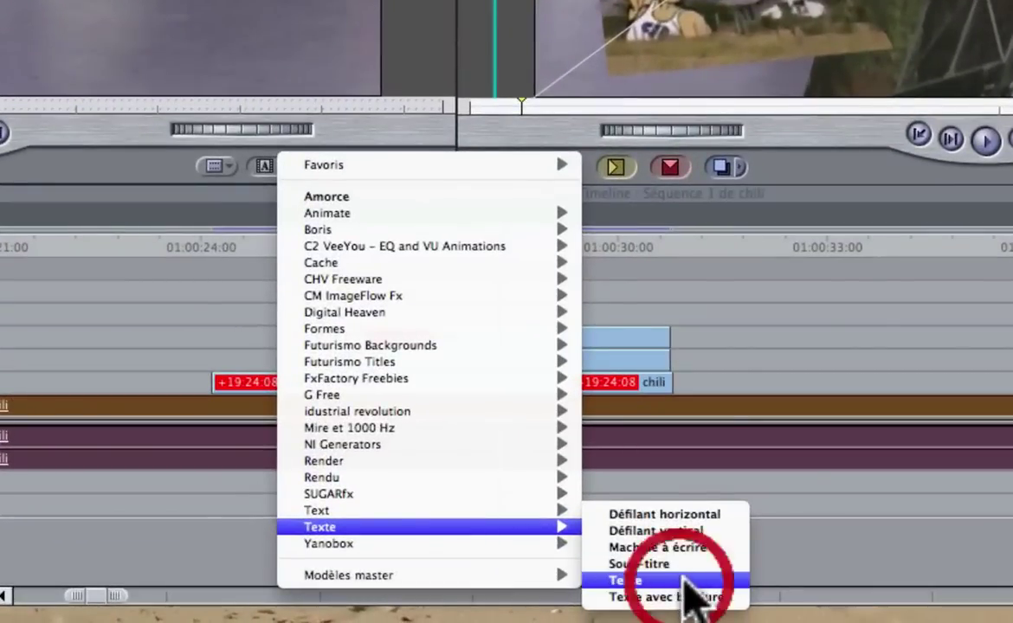
{"action": "left_click", "coordinate": [686, 579]}
{"action": "left_click", "coordinate": [73, 21]}
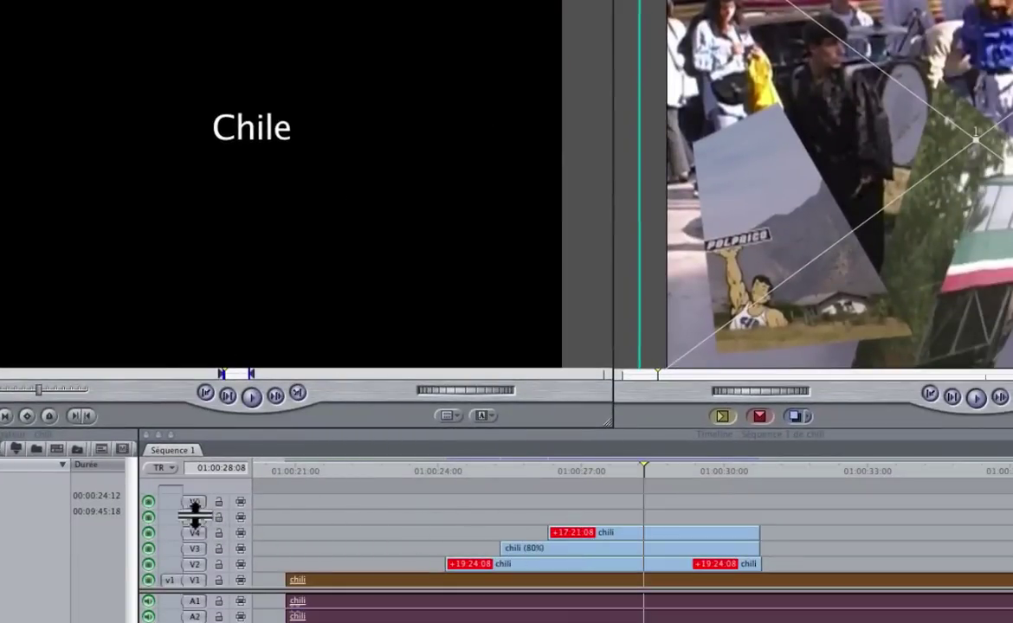
{"action": "left_click", "coordinate": [610, 475]}
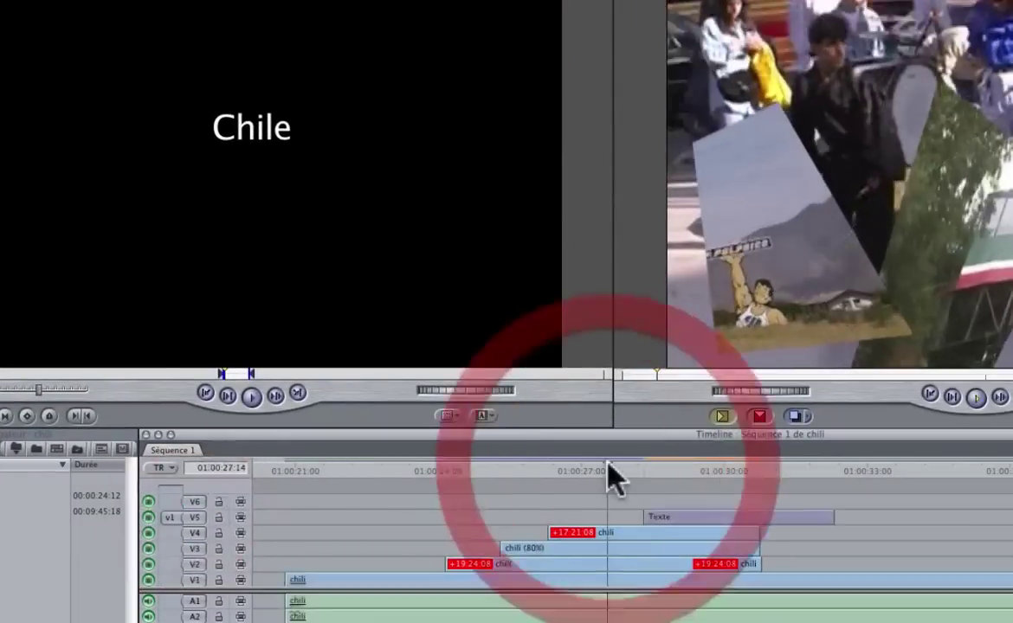
{"action": "key", "text": "space"}
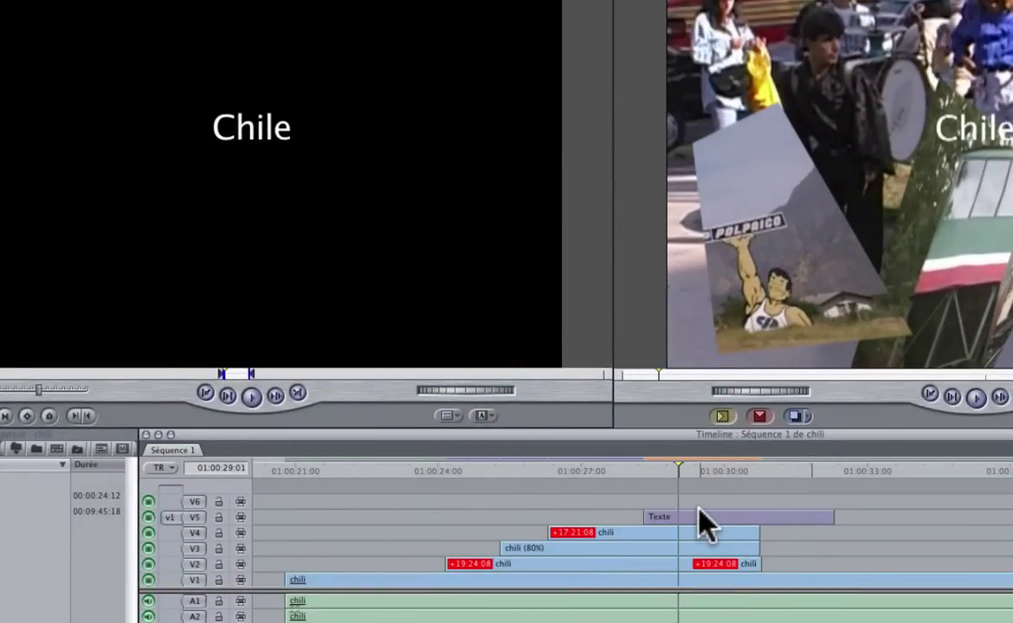
Open the Texte clip's font list and launch Font Book to compare fonts
{"action": "double_click", "coordinate": [703, 517]}
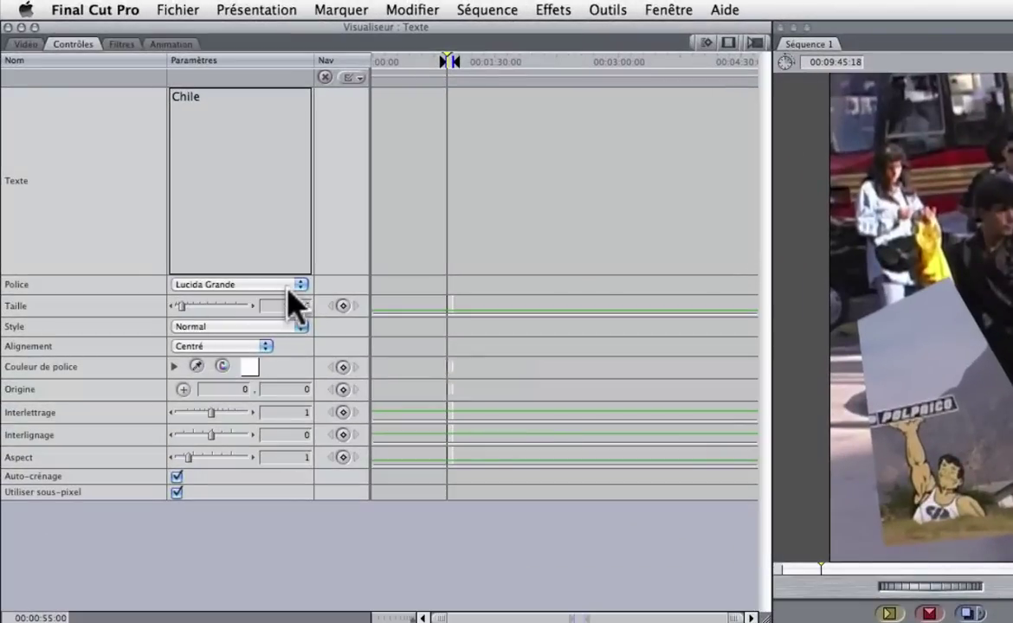
{"action": "left_click", "coordinate": [299, 285]}
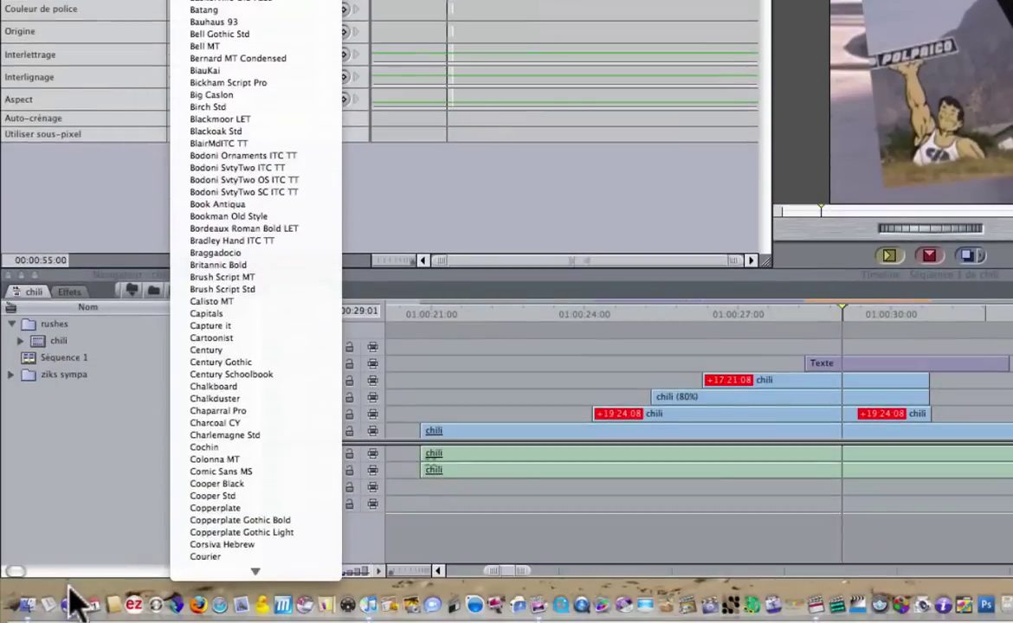
{"action": "left_click", "coordinate": [48, 606]}
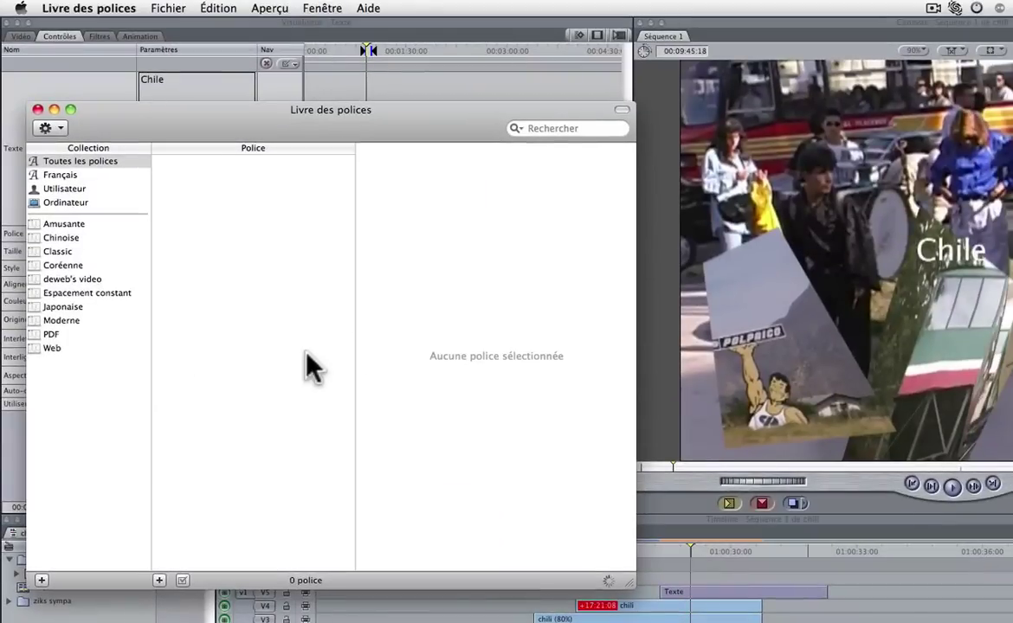
Preview the custom word 'chili' at 48 pt, stepping through fonts from Pointy onward
{"action": "left_click", "coordinate": [269, 8]}
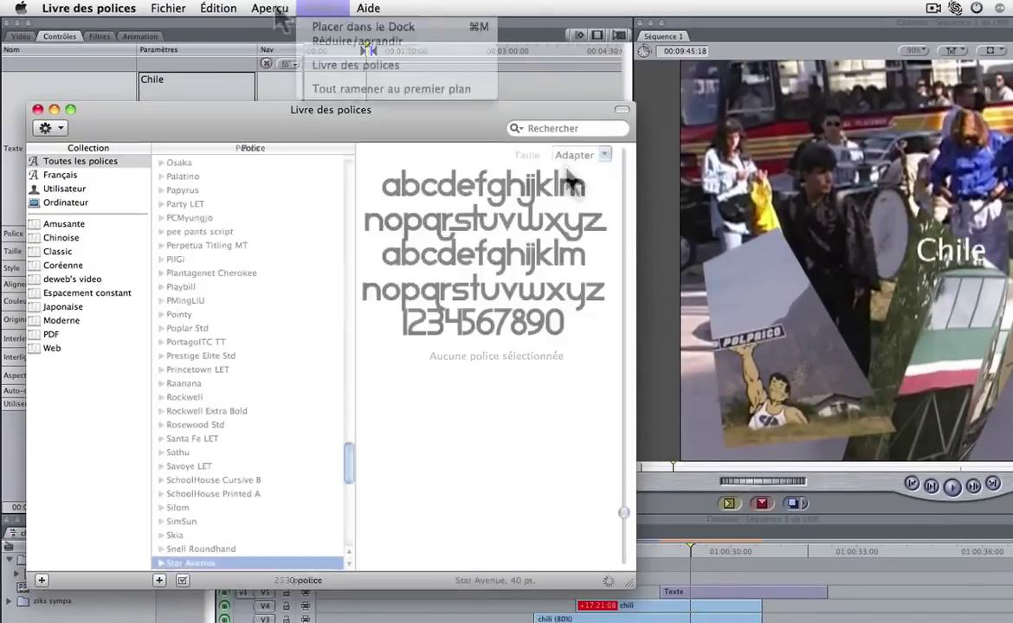
{"action": "left_click", "coordinate": [292, 56]}
{"action": "type", "text": "lc"}
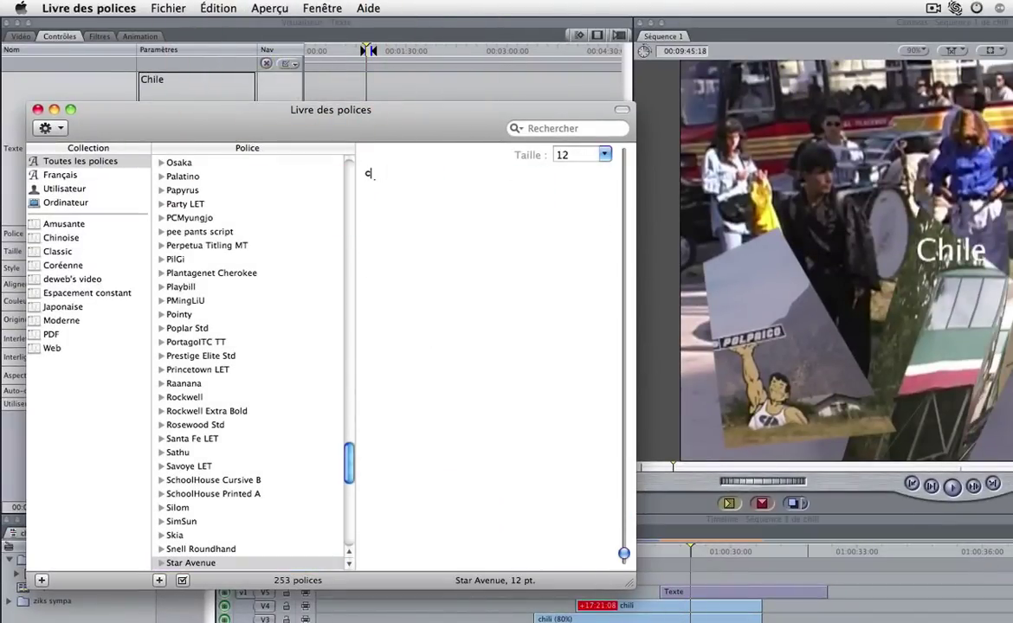
{"action": "left_click", "coordinate": [564, 251]}
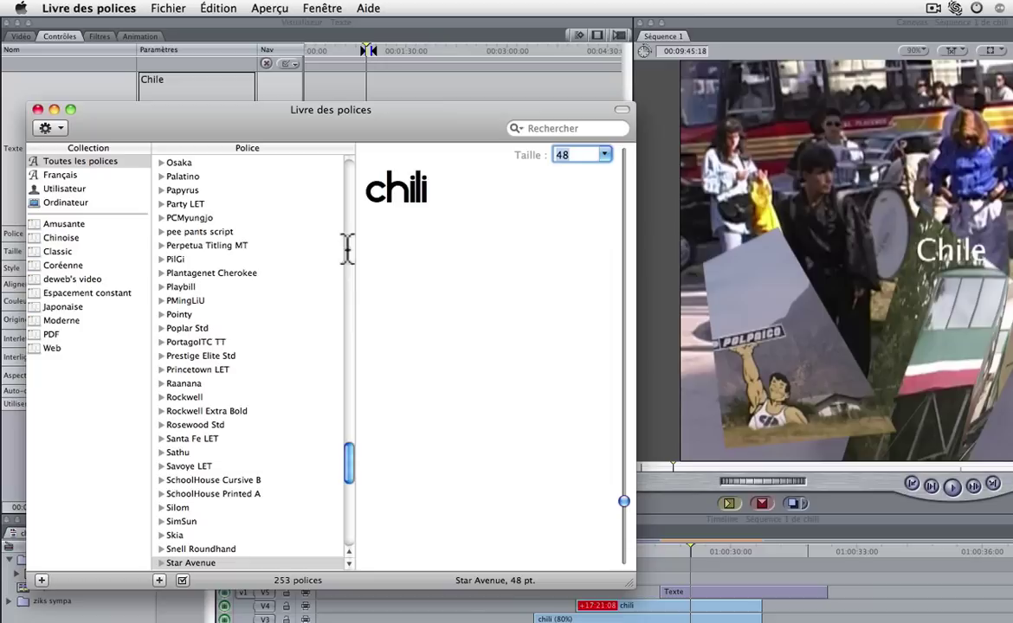
{"action": "left_click", "coordinate": [182, 313]}
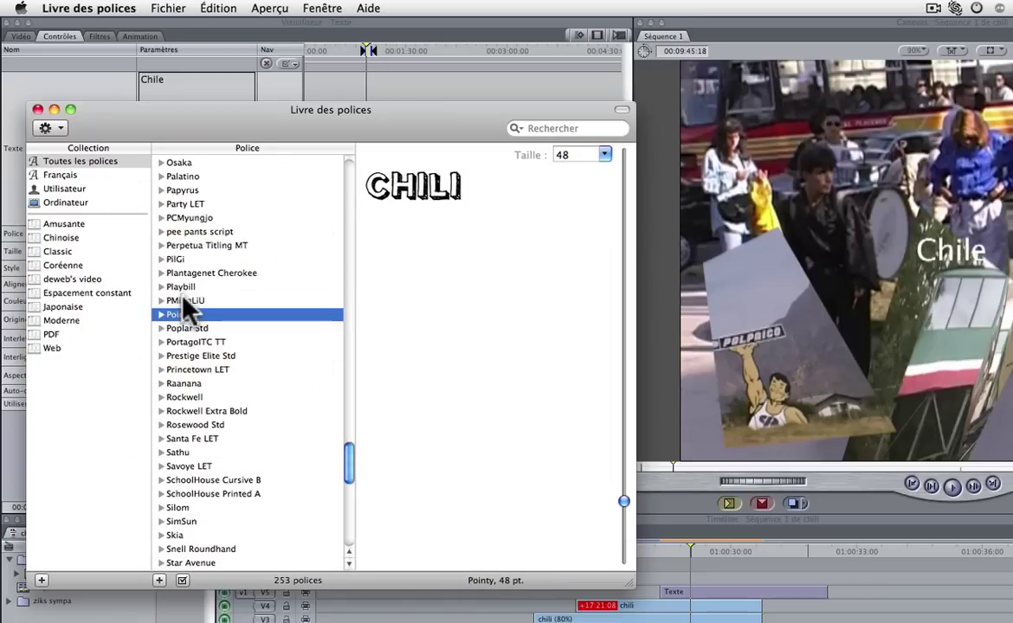
{"action": "key", "text": "Down"}
{"action": "key", "text": "Down"}
{"action": "key", "text": "Down"}
{"action": "key", "text": "Down"}
{"action": "key", "text": "Down"}
{"action": "key", "text": "Down"}
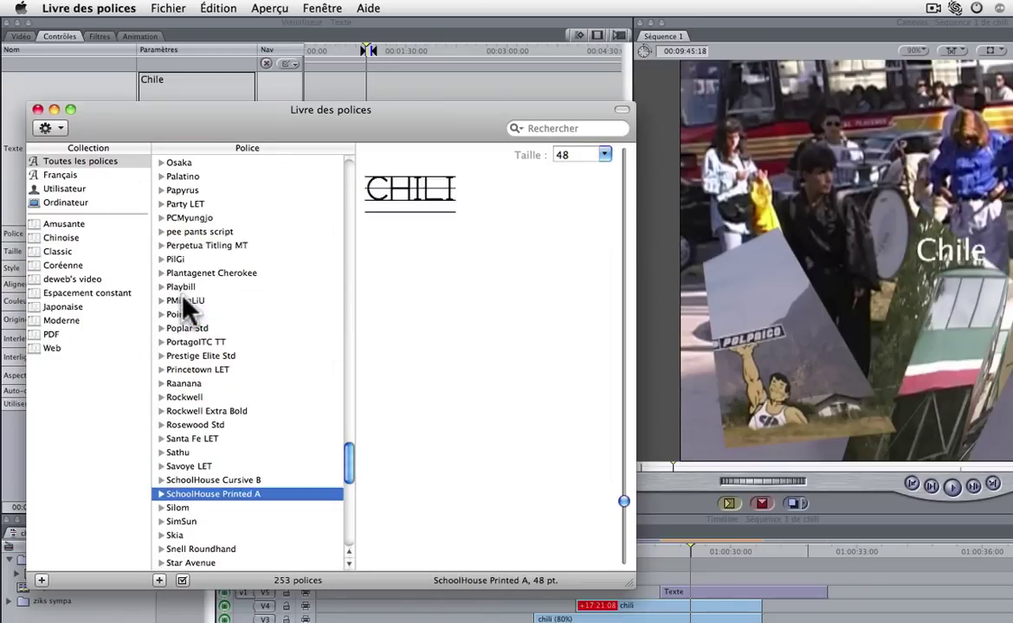
{"action": "key", "text": "Down"}
{"action": "key", "text": "Down"}
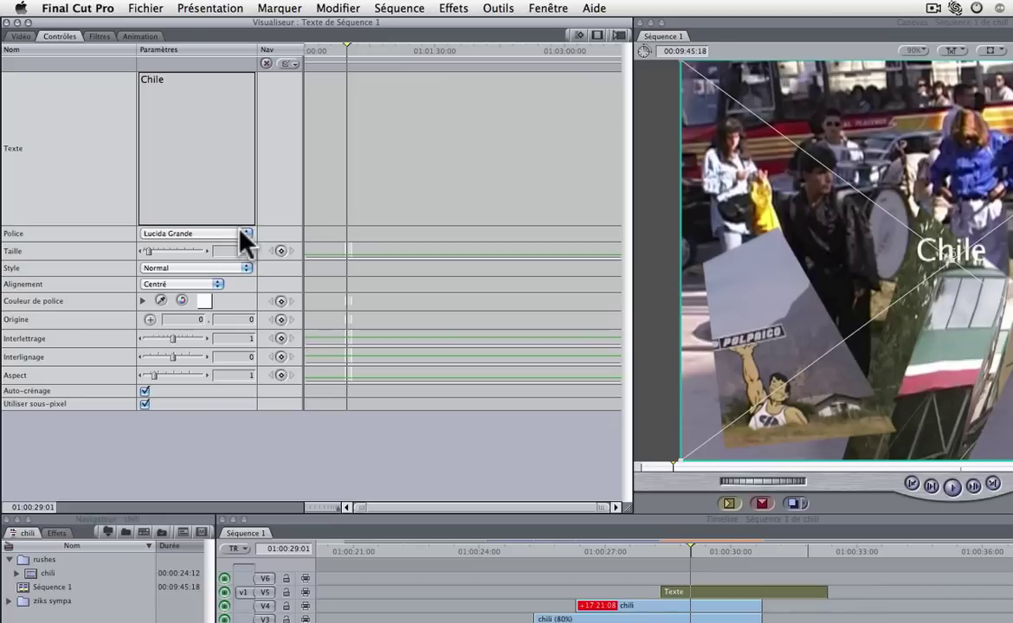
{"action": "left_click", "coordinate": [245, 233]}
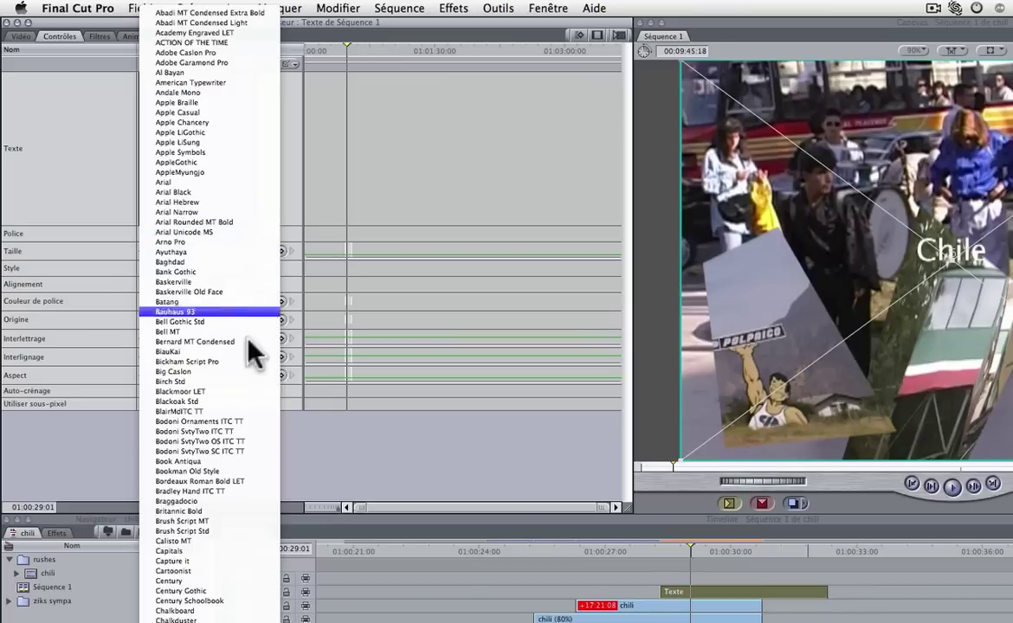
Set the Chile title to Blackoak Std at size 54 and colour it orange
{"action": "left_click", "coordinate": [201, 402]}
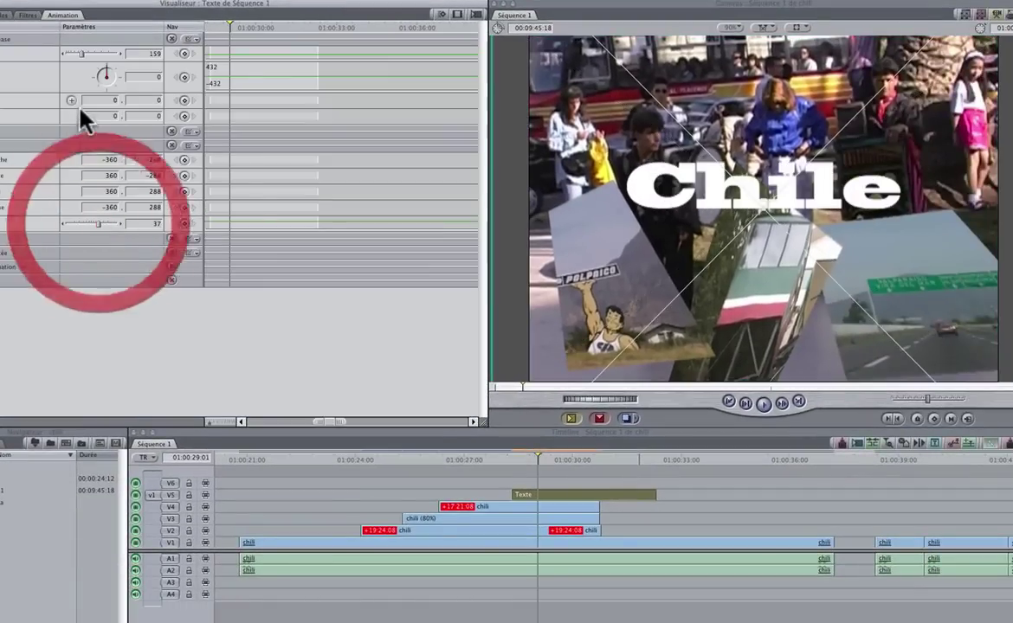
{"action": "left_click", "coordinate": [84, 55]}
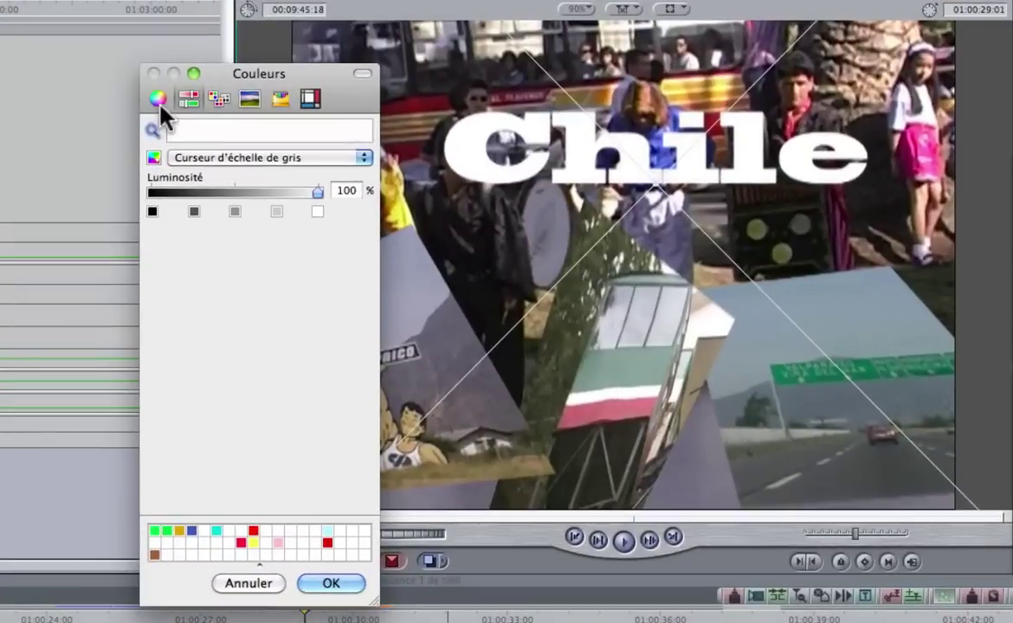
{"action": "left_click", "coordinate": [432, 91]}
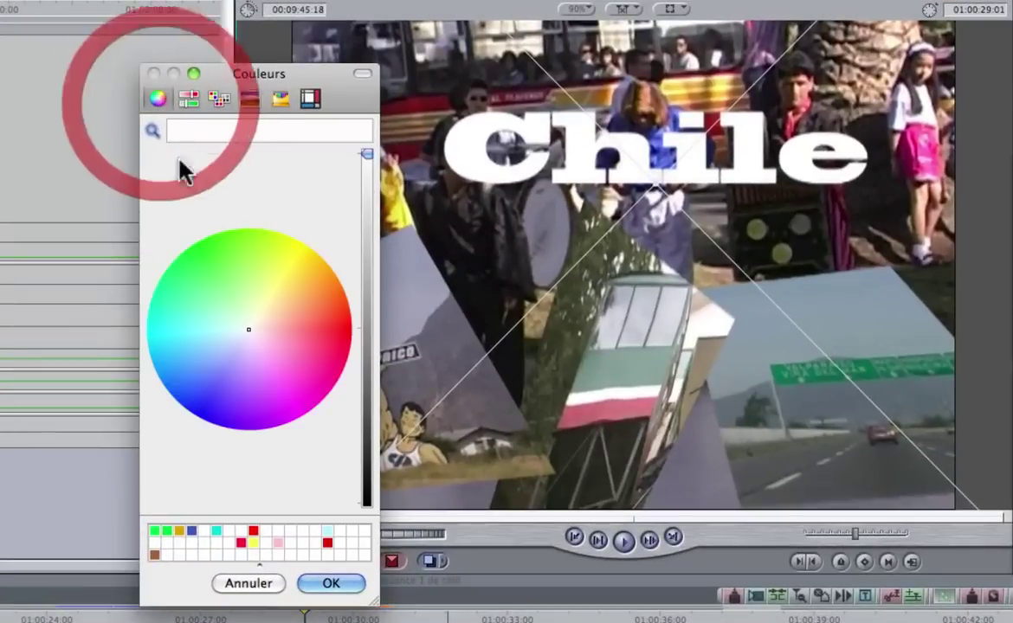
{"action": "left_click", "coordinate": [294, 281]}
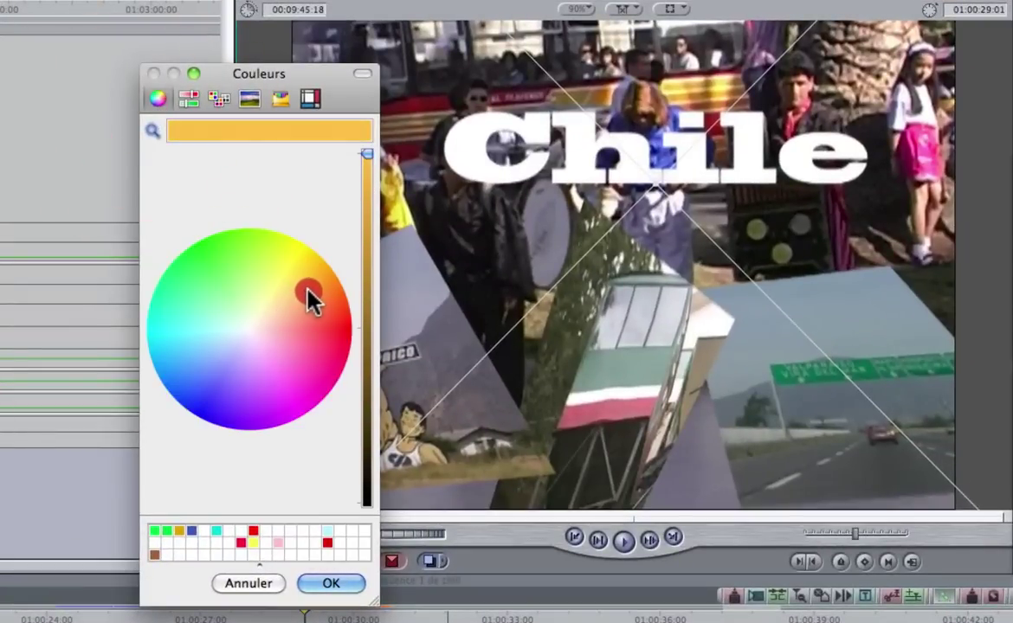
{"action": "left_click", "coordinate": [332, 581]}
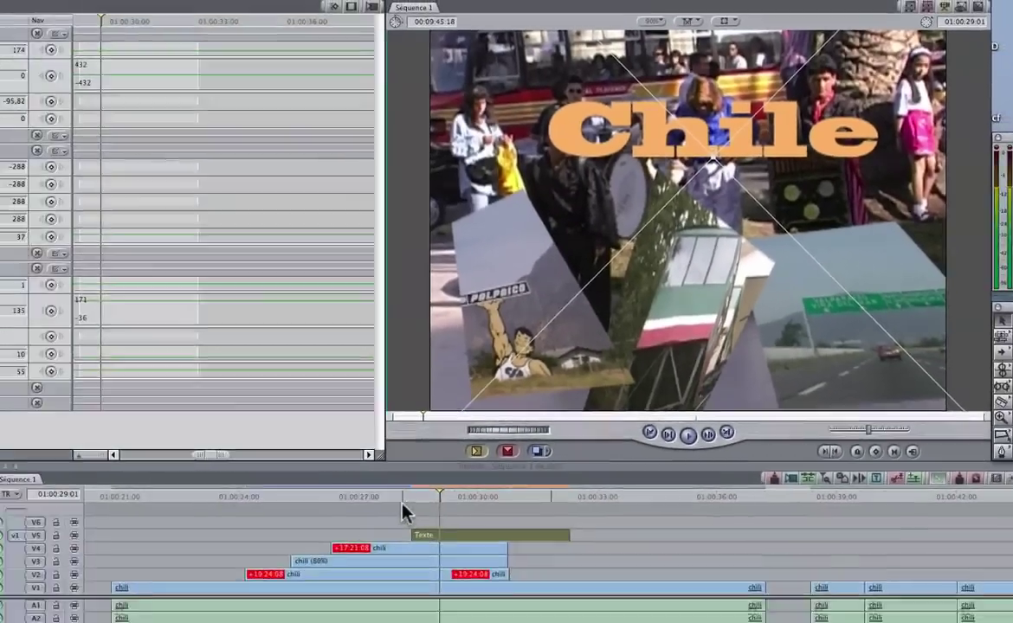
{"action": "left_click", "coordinate": [465, 446]}
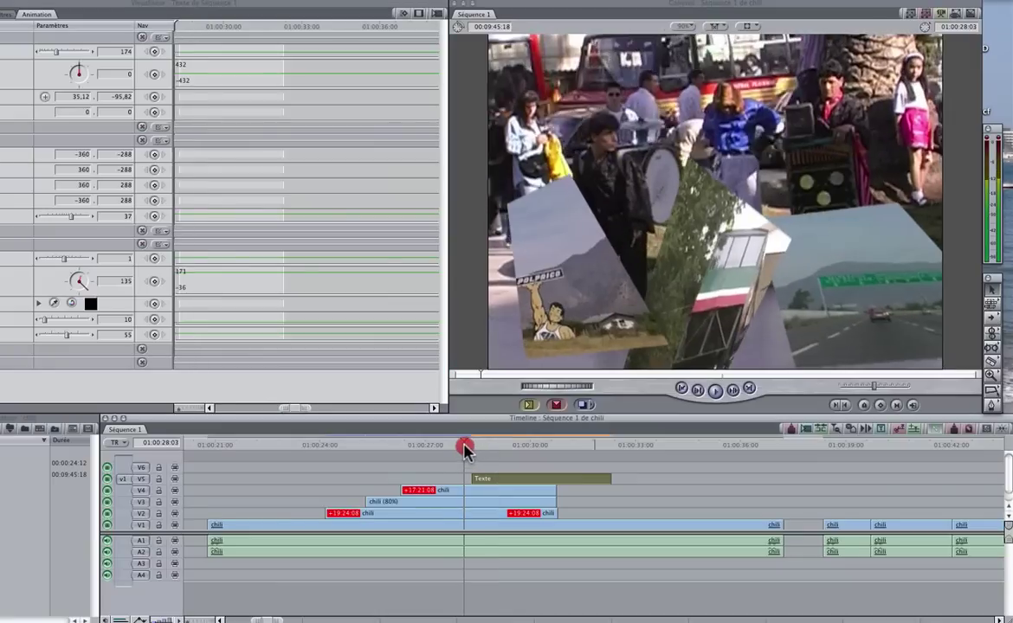
Slide the Texte clip earlier so it starts at the playhead, and open it
{"action": "mouse_move", "coordinate": [465, 448]}
{"action": "left_mouse_down"}
{"action": "mouse_move", "coordinate": [434, 454]}
{"action": "mouse_move", "coordinate": [471, 453]}
{"action": "left_mouse_up"}
{"action": "left_click_drag", "start_coordinate": [497, 479], "coordinate": [460, 478]}
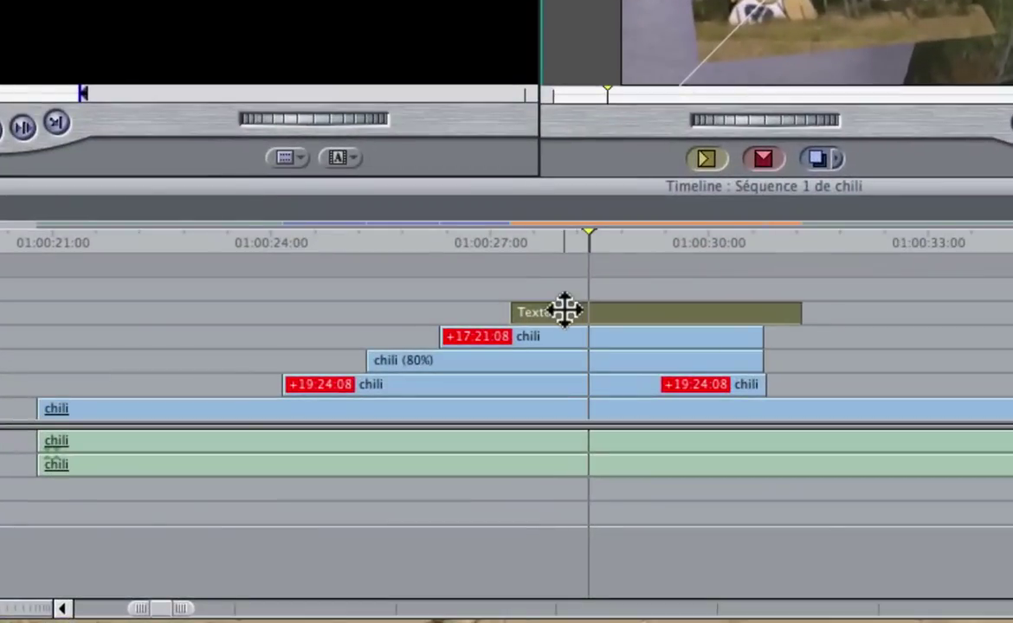
{"action": "double_click", "coordinate": [564, 310]}
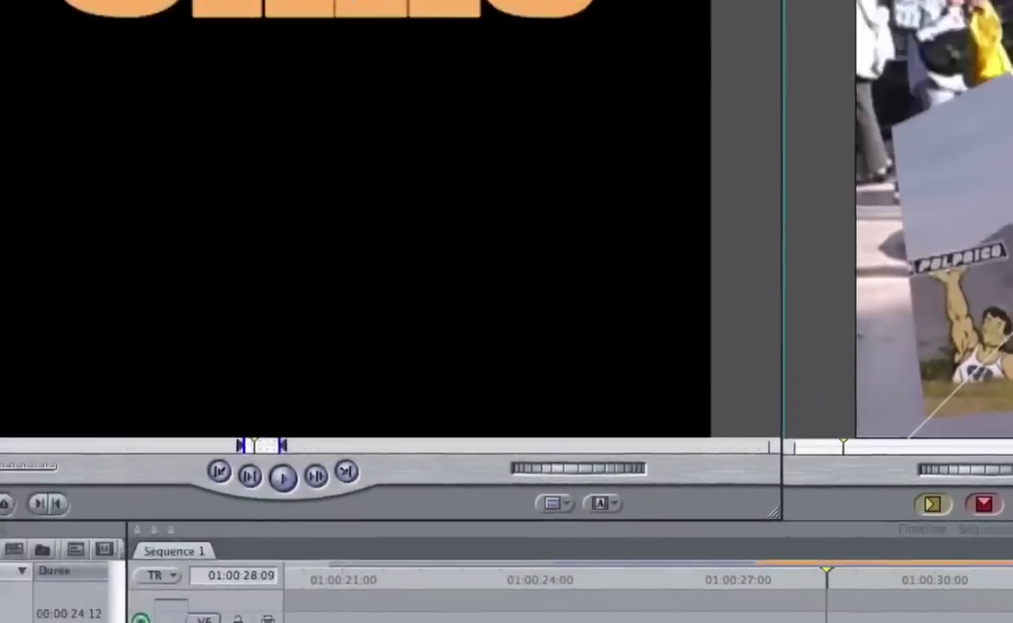
Keyframe the title's scale from 167 up to 174 and play the sequence back
{"action": "left_click", "coordinate": [205, 28]}
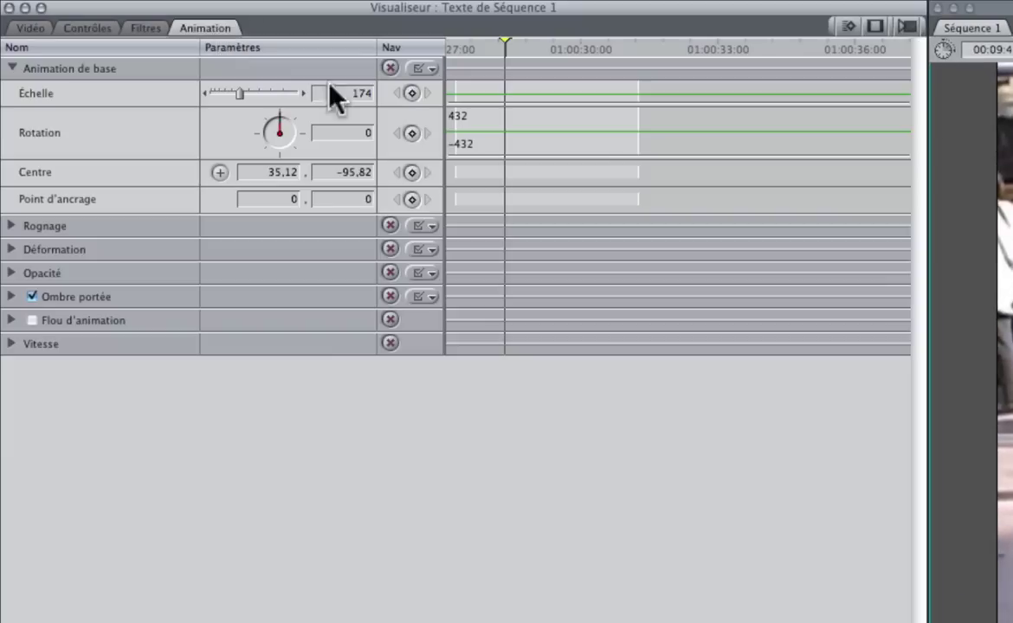
{"action": "left_click", "coordinate": [412, 93]}
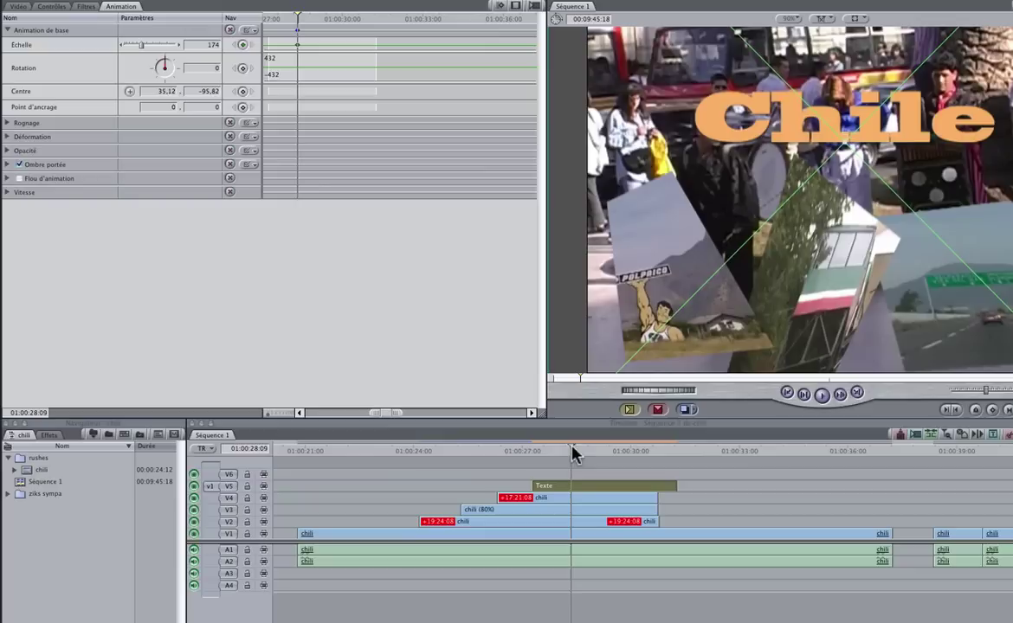
{"action": "left_click_drag", "start_coordinate": [572, 452], "coordinate": [532, 459]}
{"action": "key", "text": "Left"}
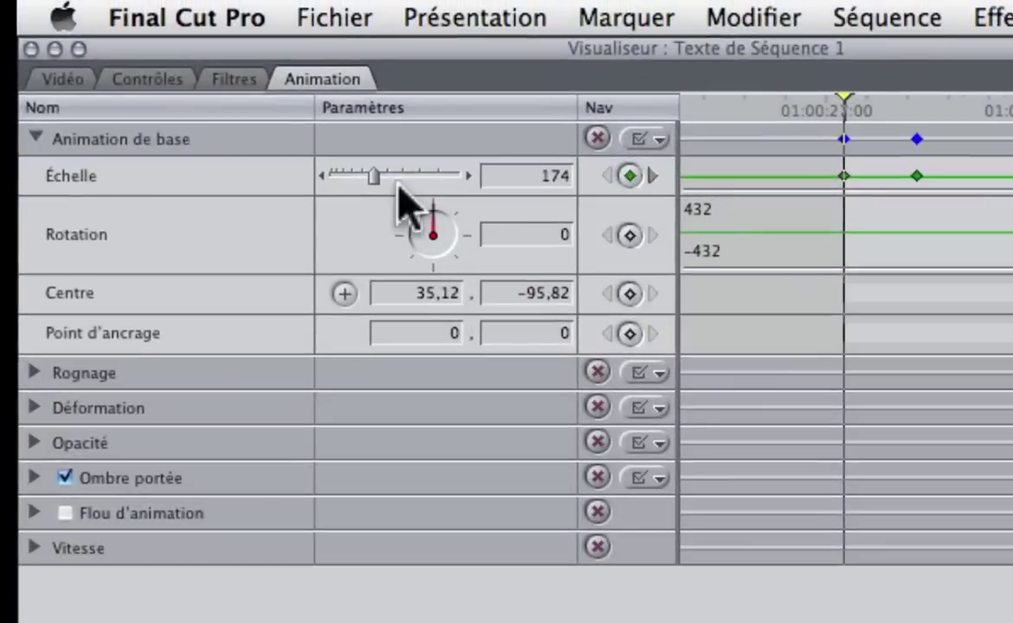
{"action": "left_click_drag", "start_coordinate": [375, 176], "coordinate": [371, 176]}
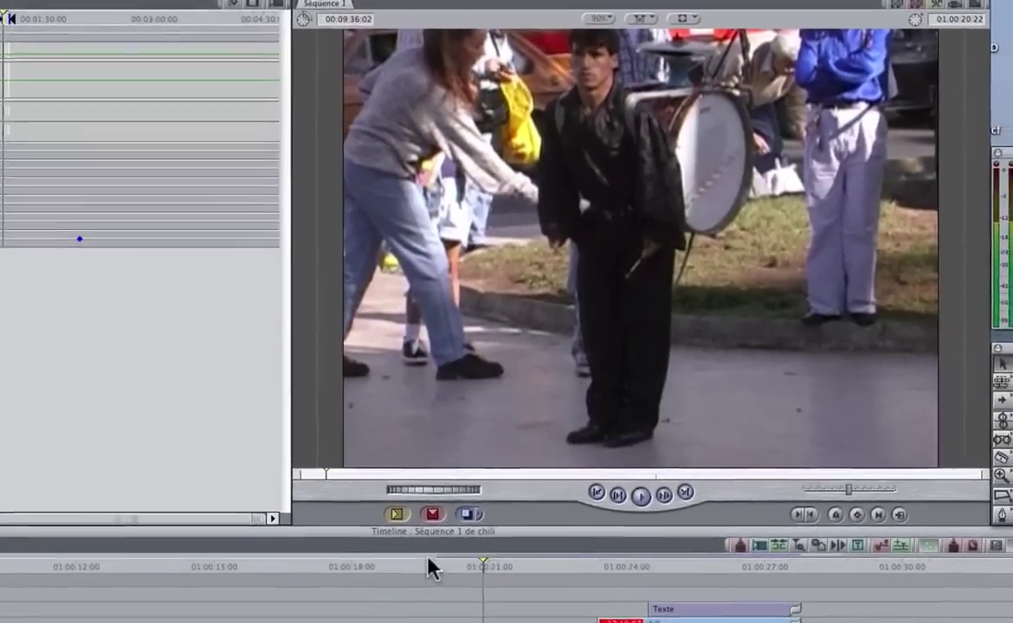
{"action": "left_click", "coordinate": [491, 522]}
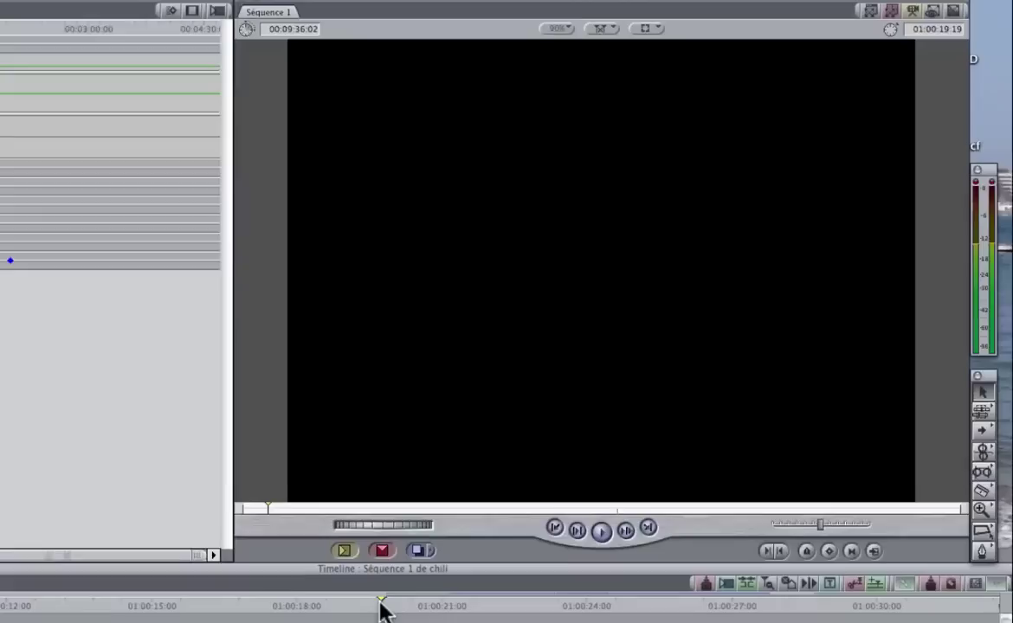
{"action": "key", "text": "space"}
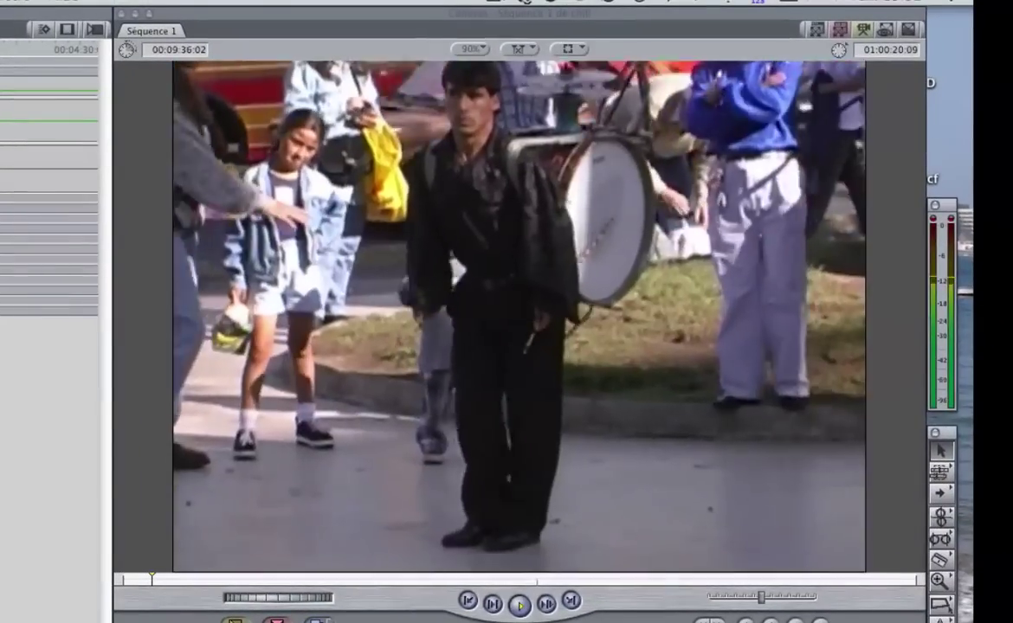